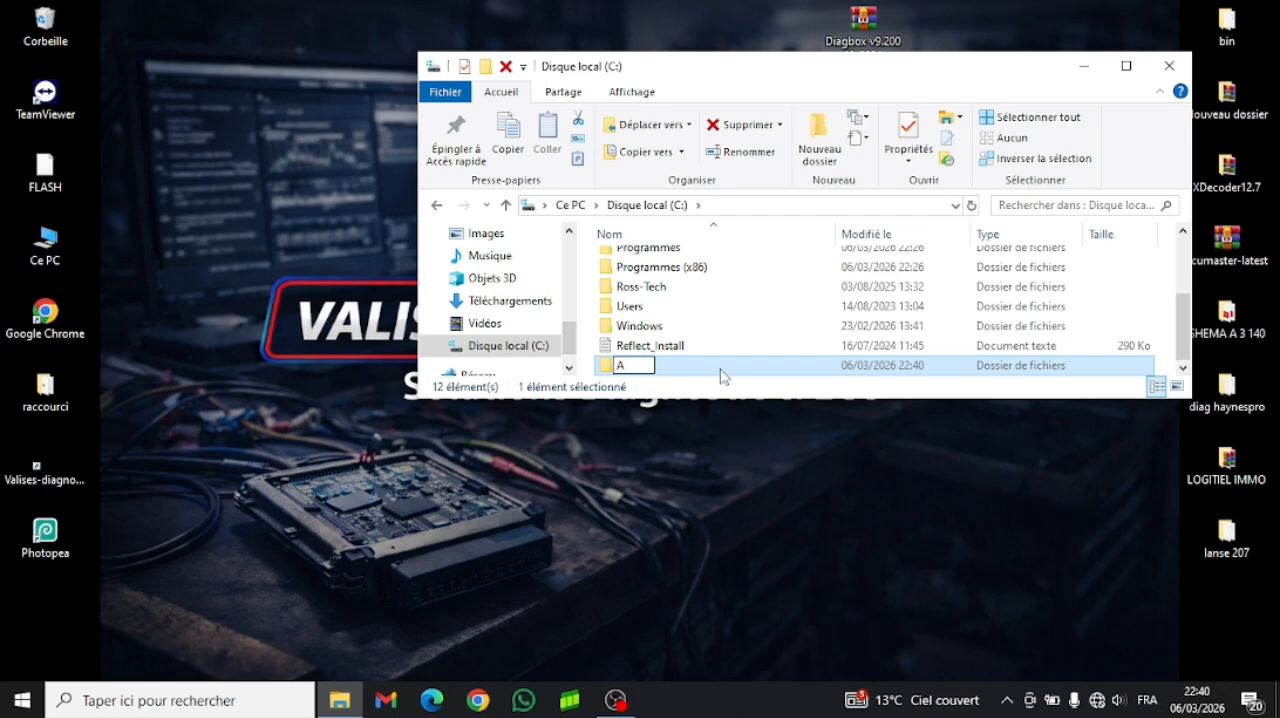
- Name the new folder on drive C: AWroot and close the file window
type("Wroot")
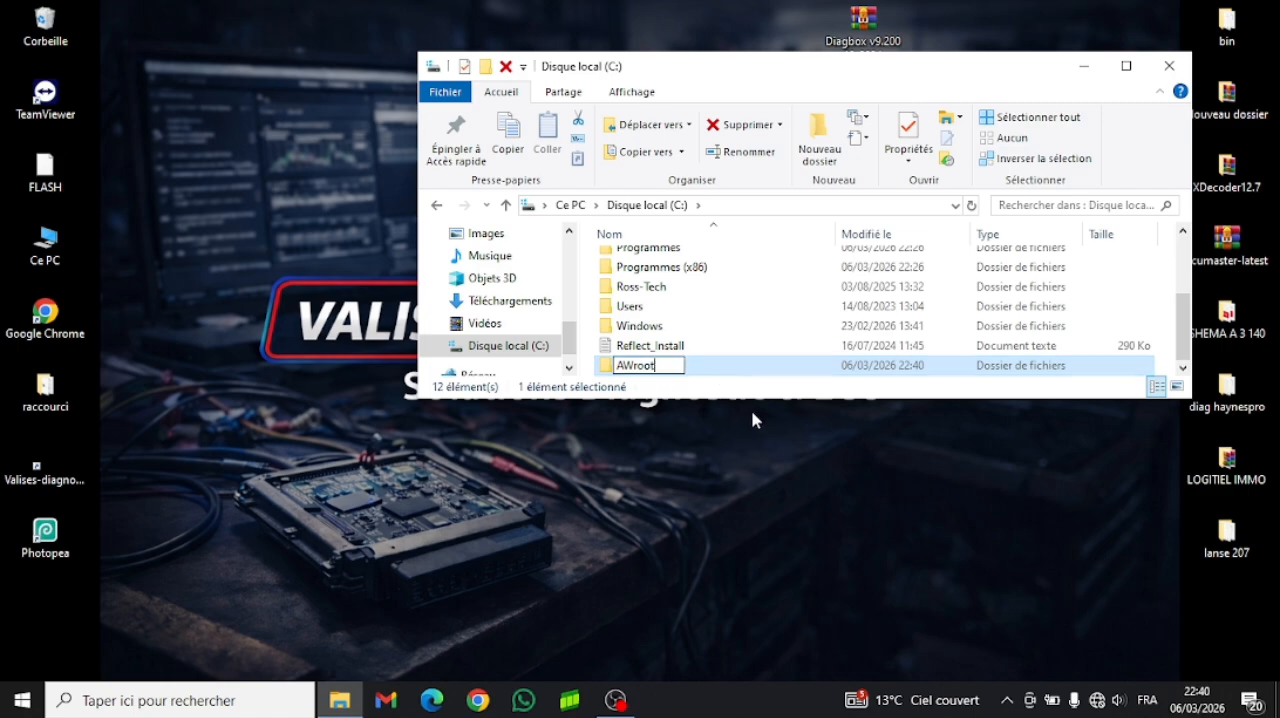
key("Return")
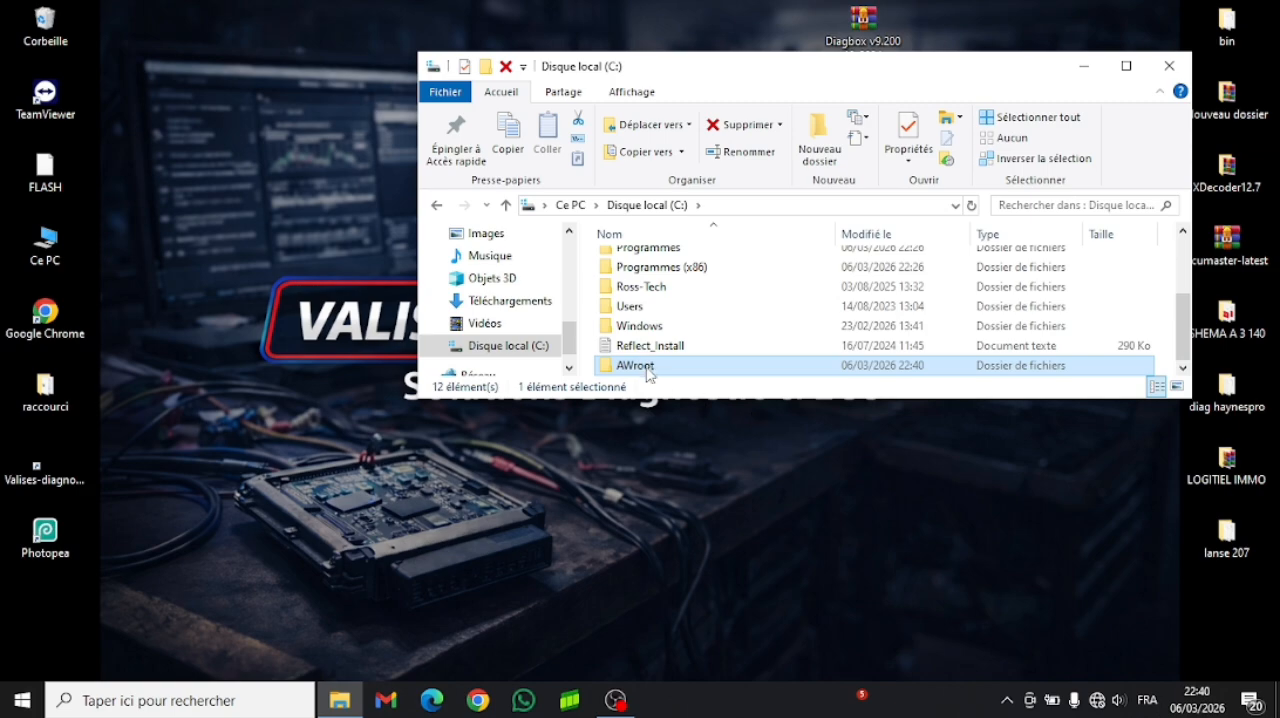
left_click(1169, 66)
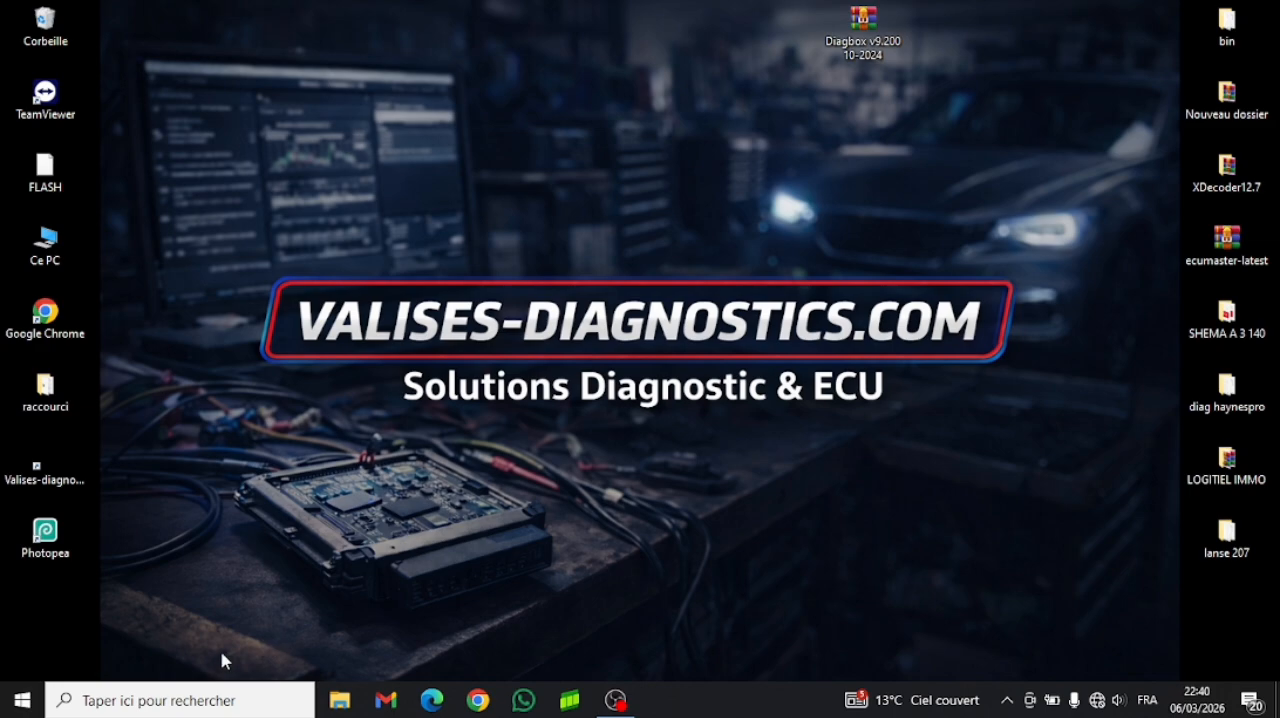
- Search Windows for "protection" and open the settings for managing virus and threat protection (Protection contre les virus et menaces)
left_click(205, 700)
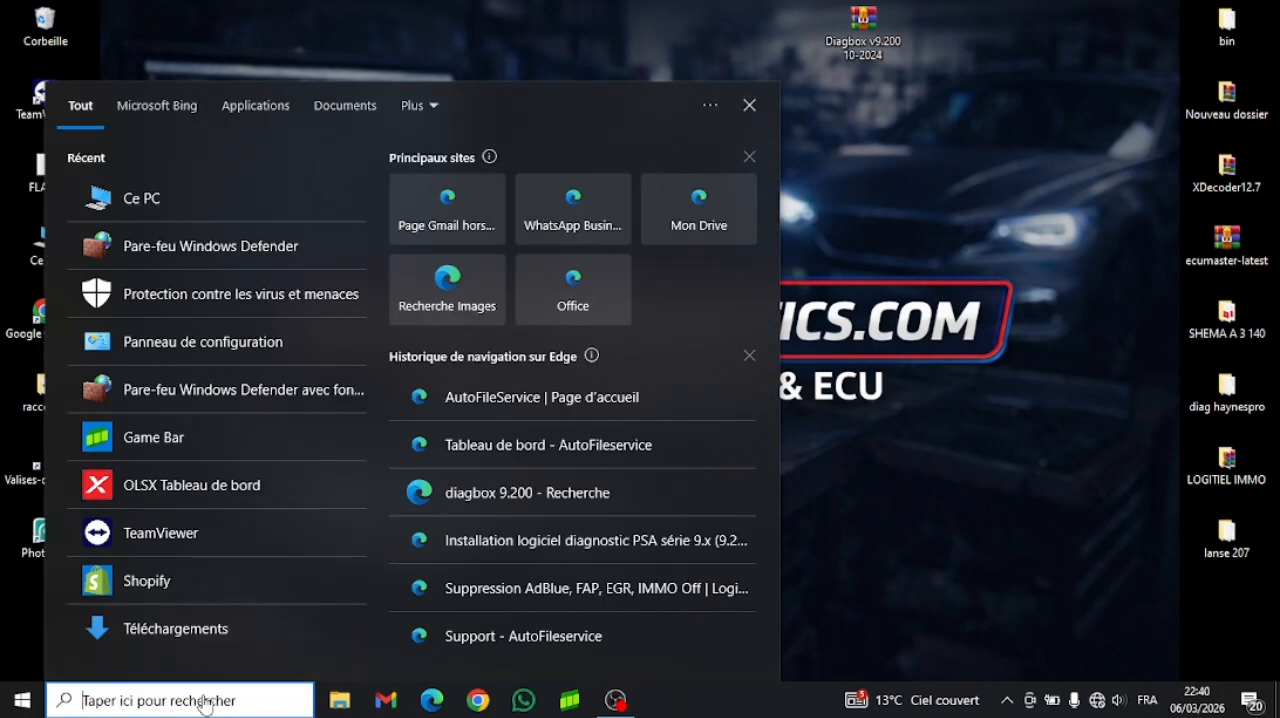
type("p")
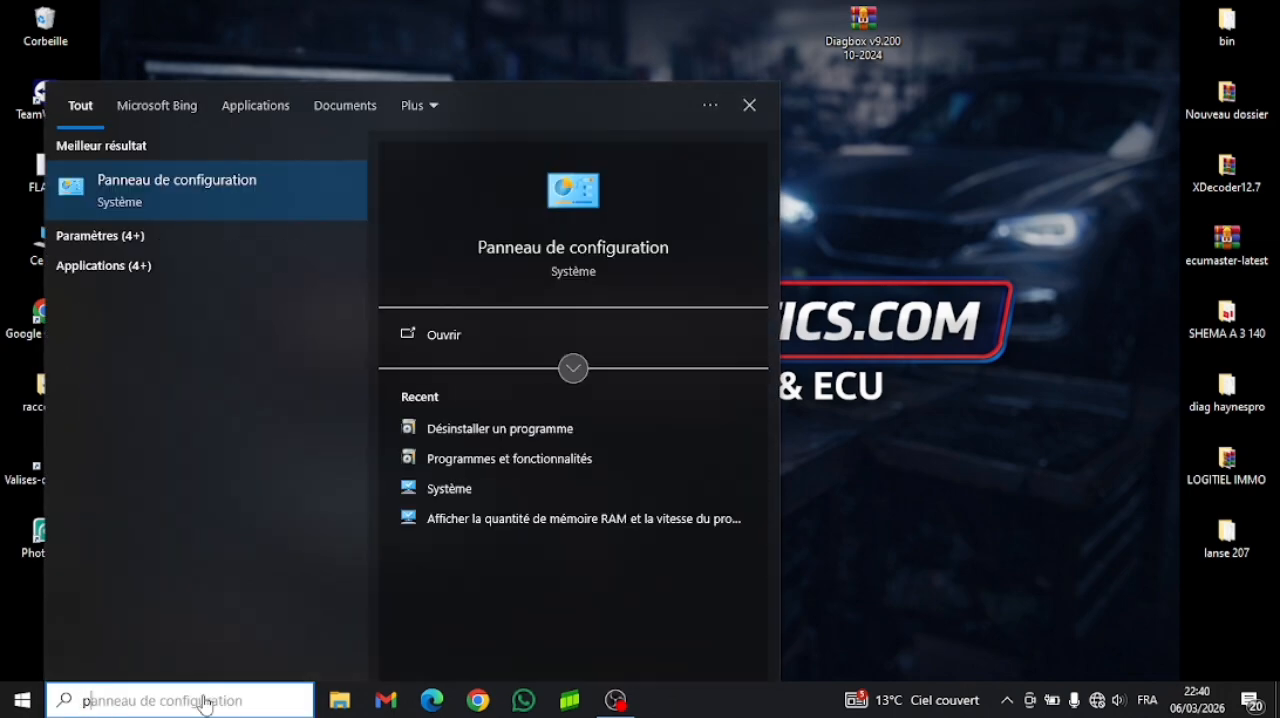
type("ro")
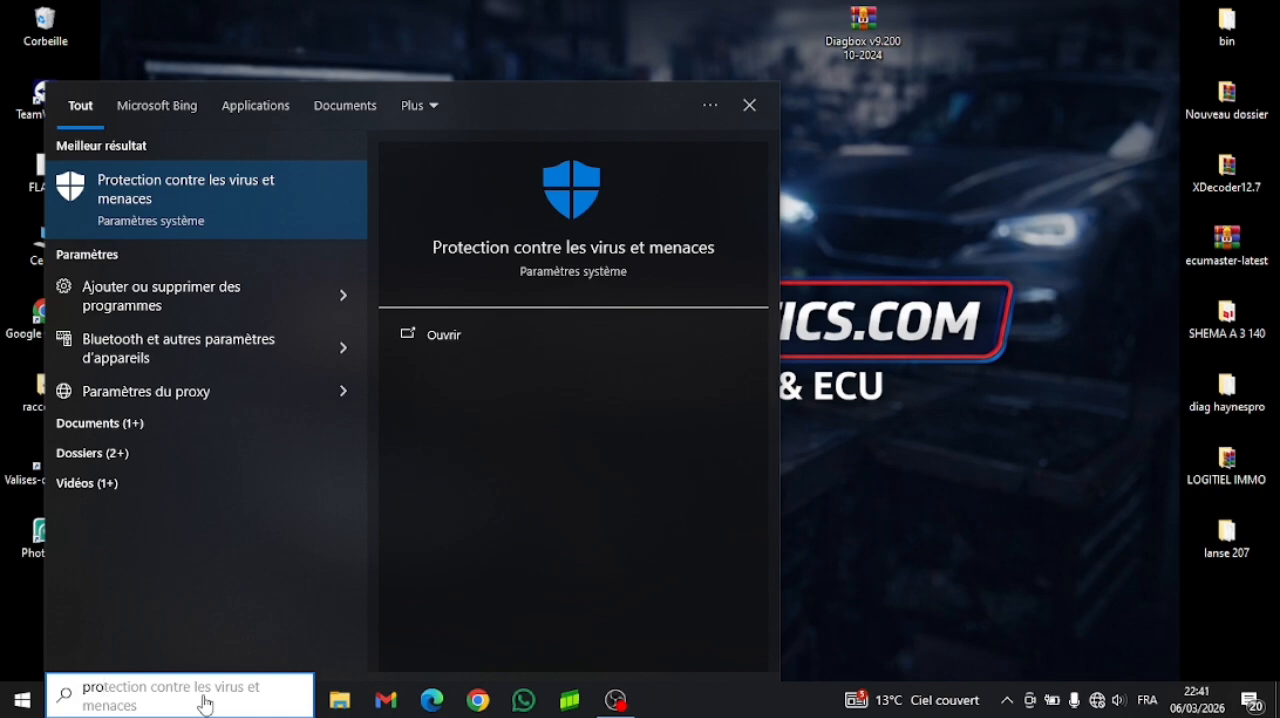
type("t")
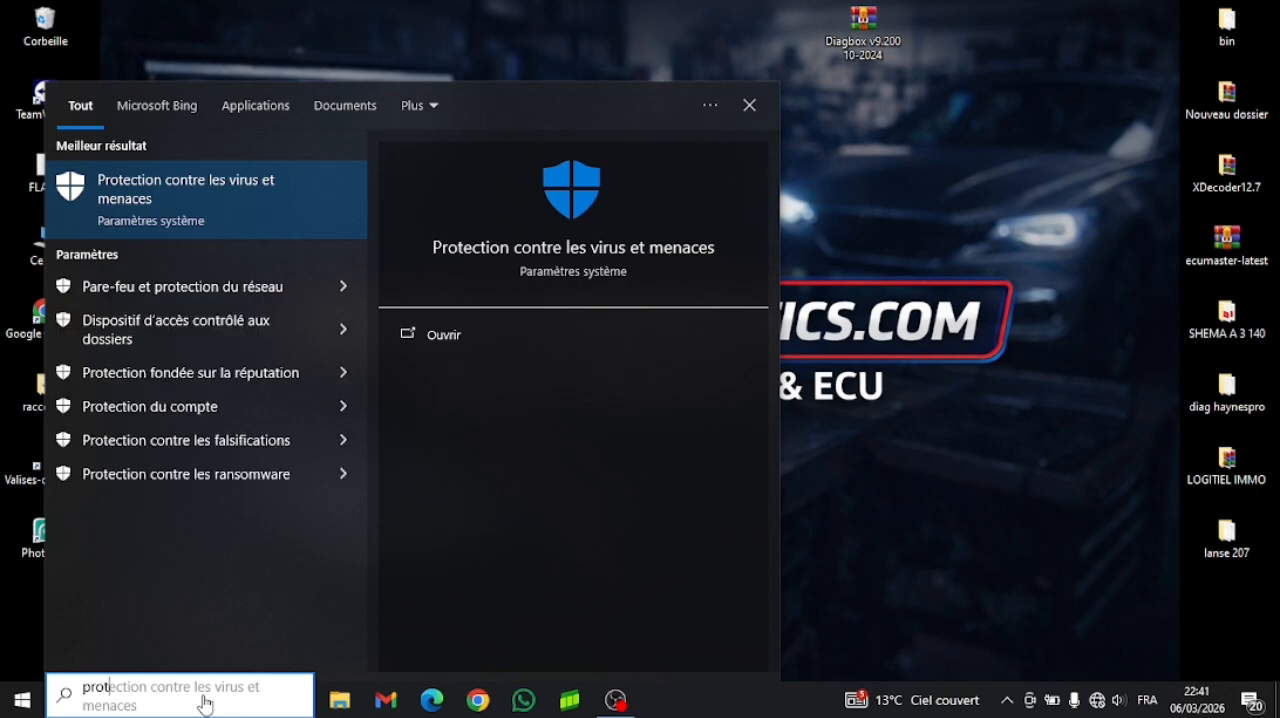
type("ectio")
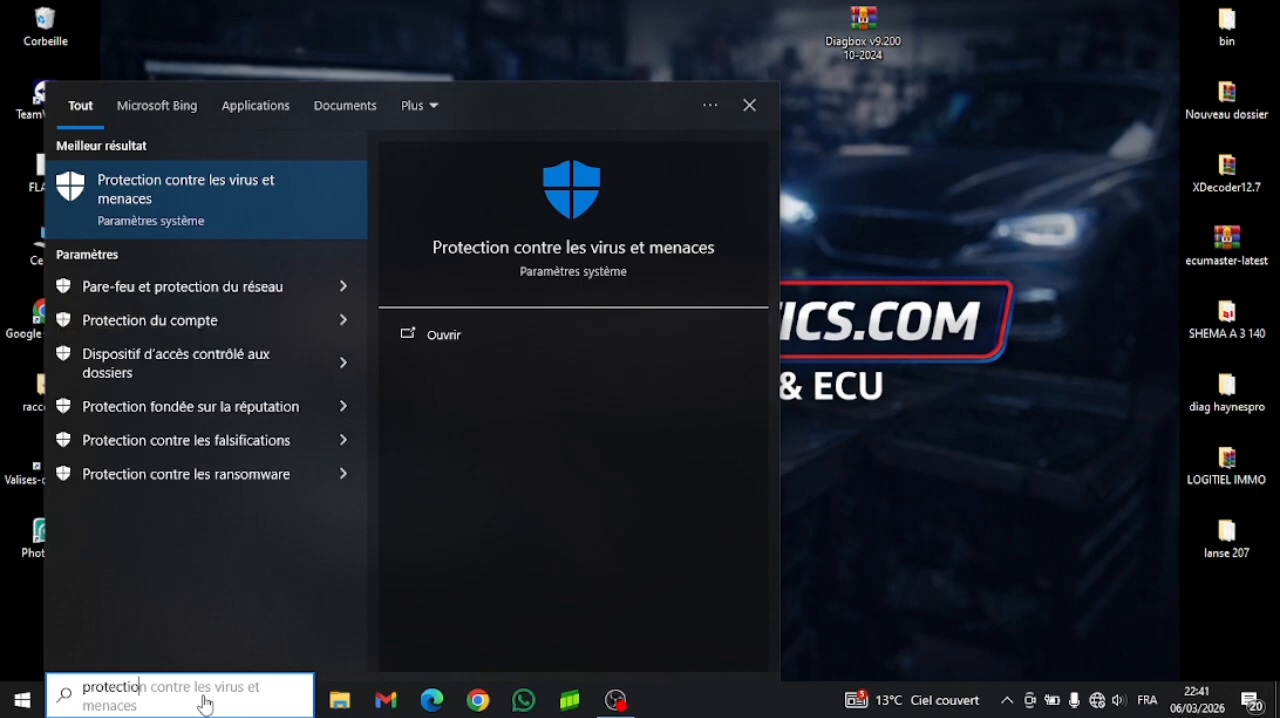
type("n")
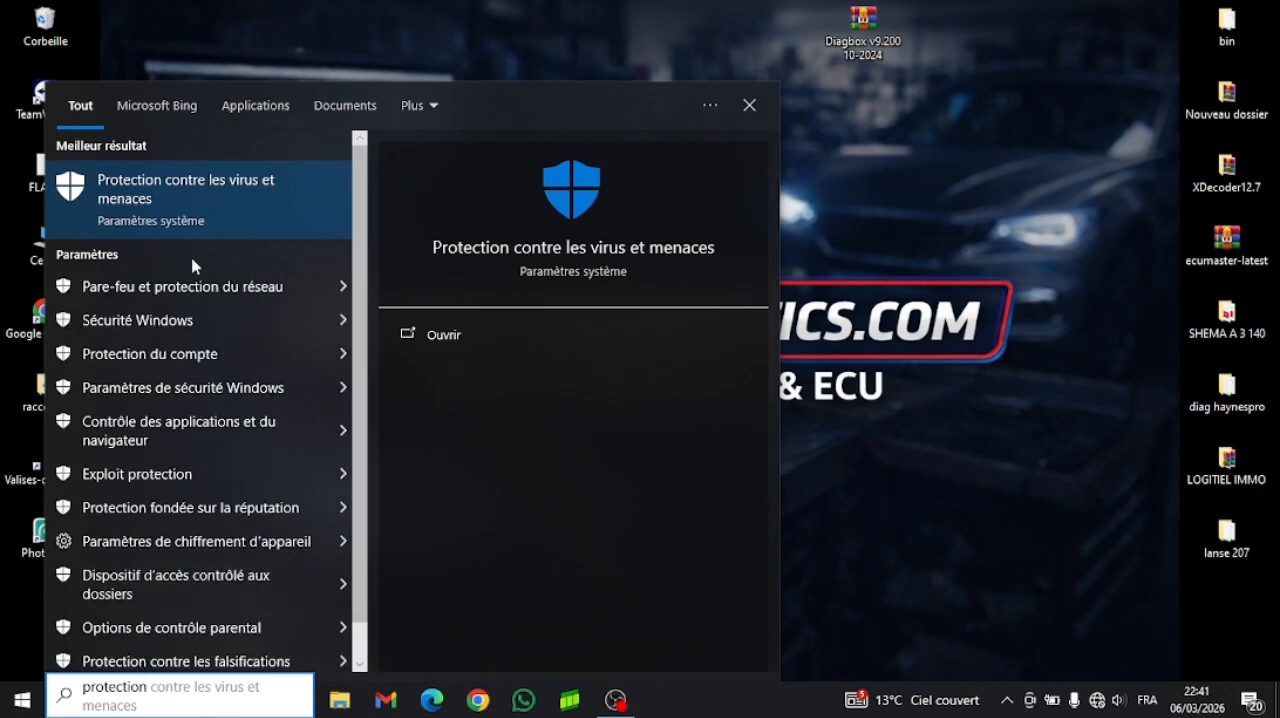
left_click(194, 189)
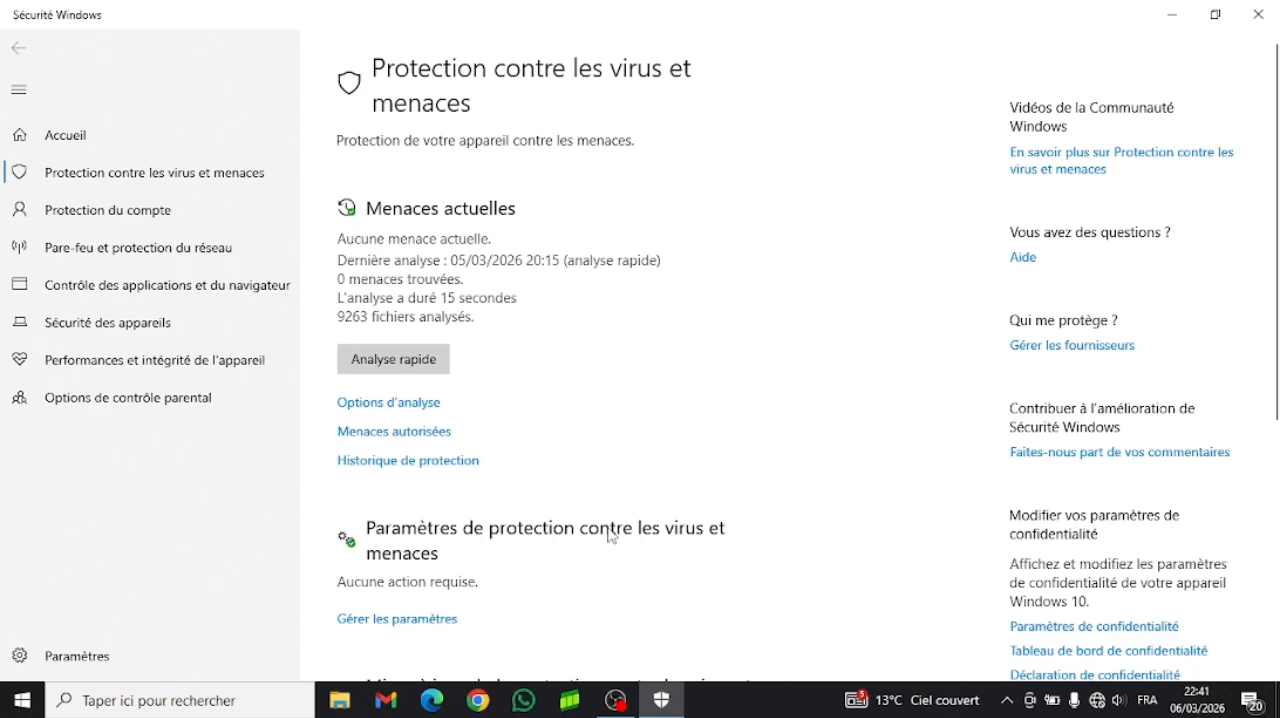
left_click(442, 621)
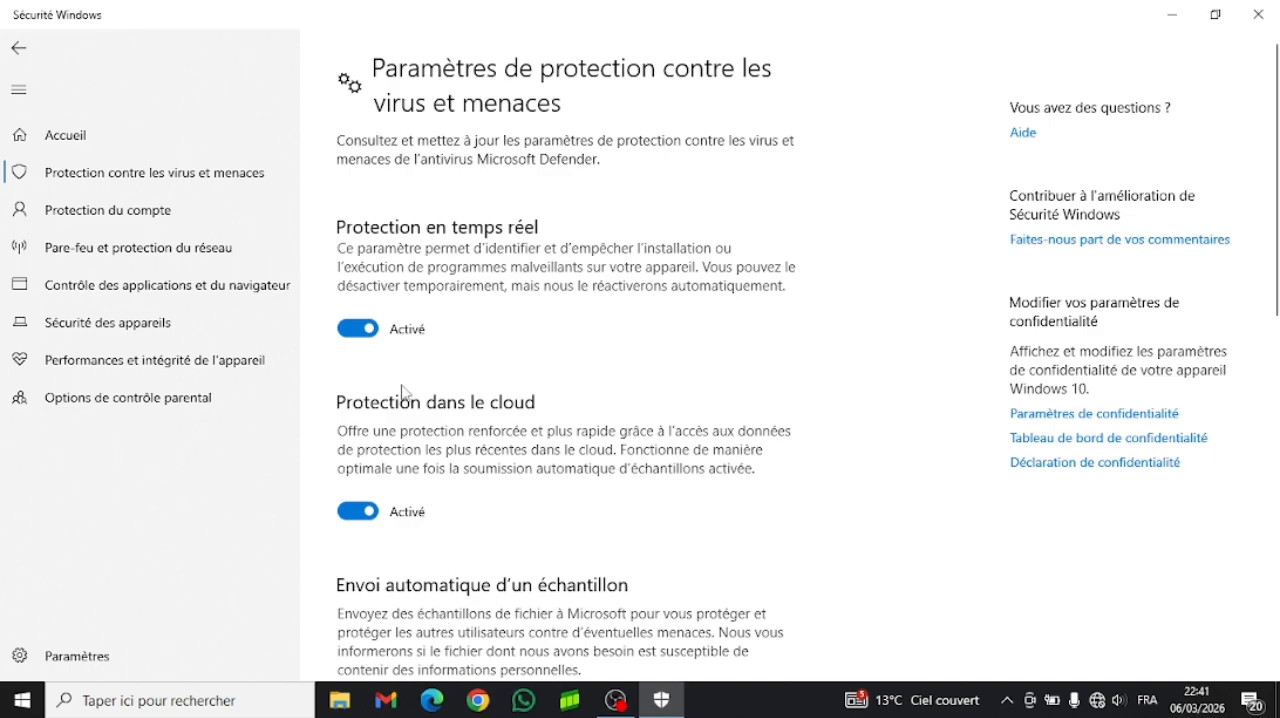
- Turn off real-time protection, cloud-delivered protection and automatic sample submission in the virus and threat protection settings
left_click(358, 329)
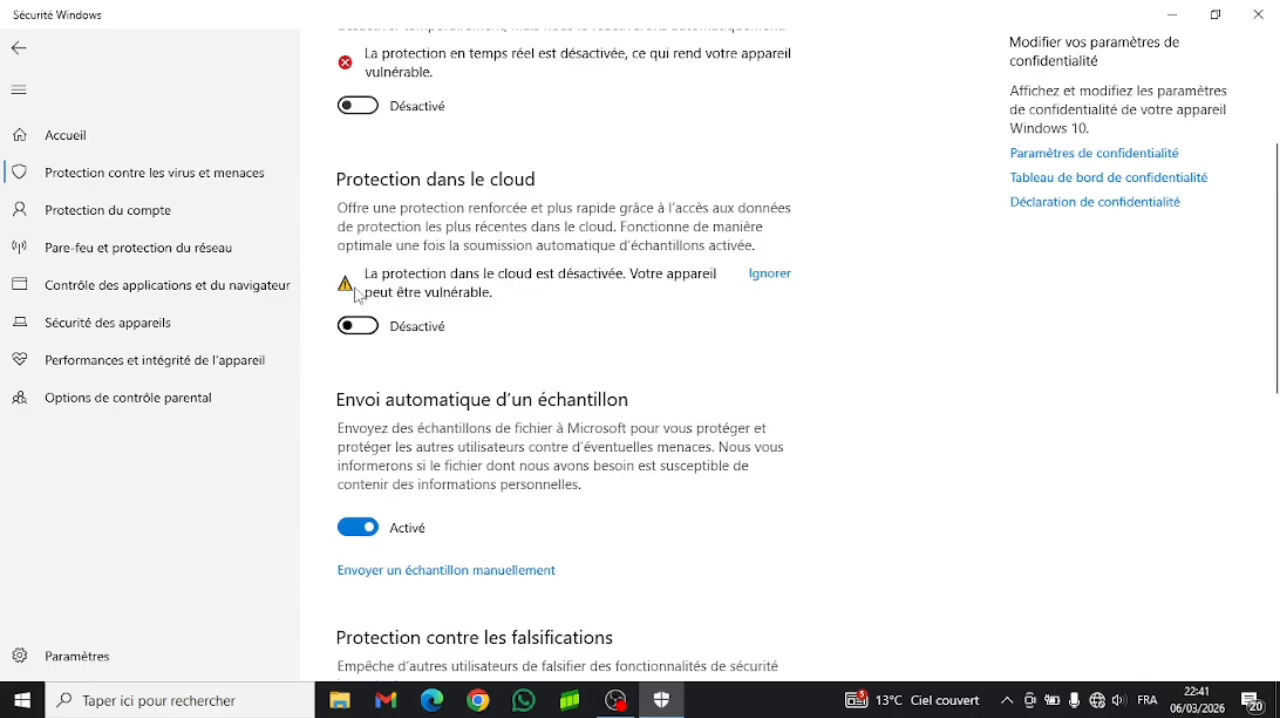
left_click(358, 527)
scroll(365, 505, "down", 3)
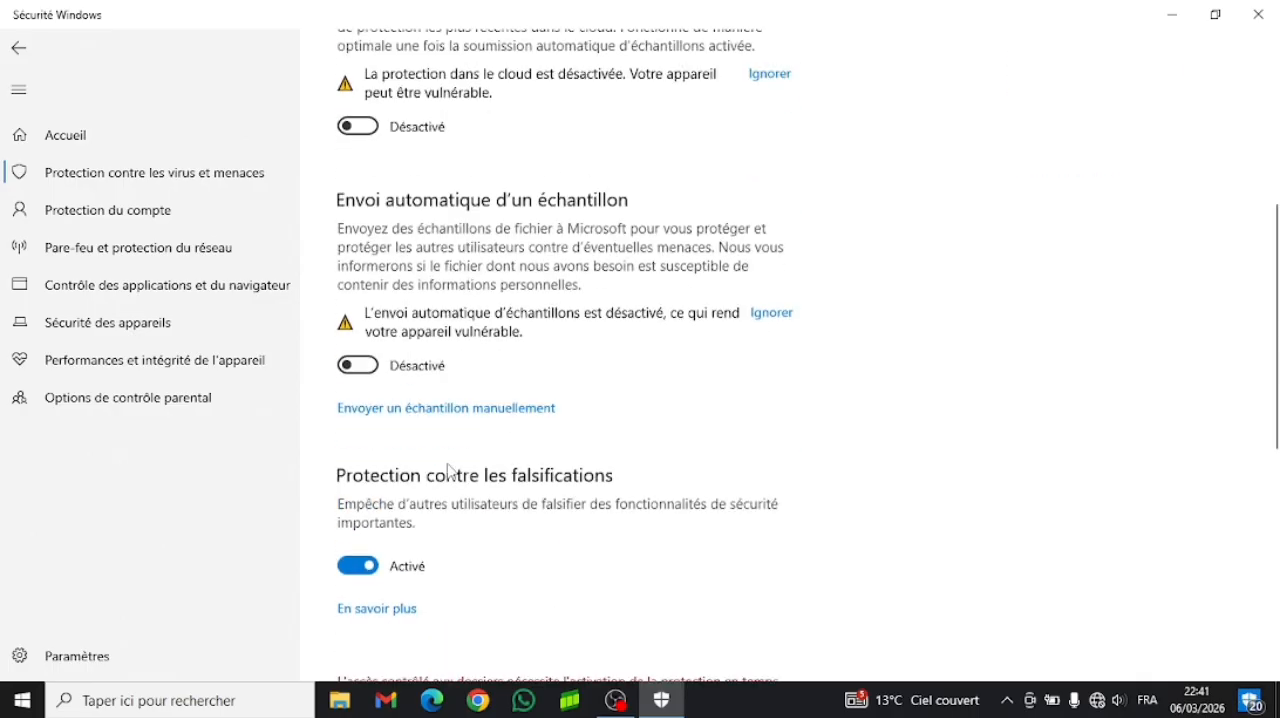
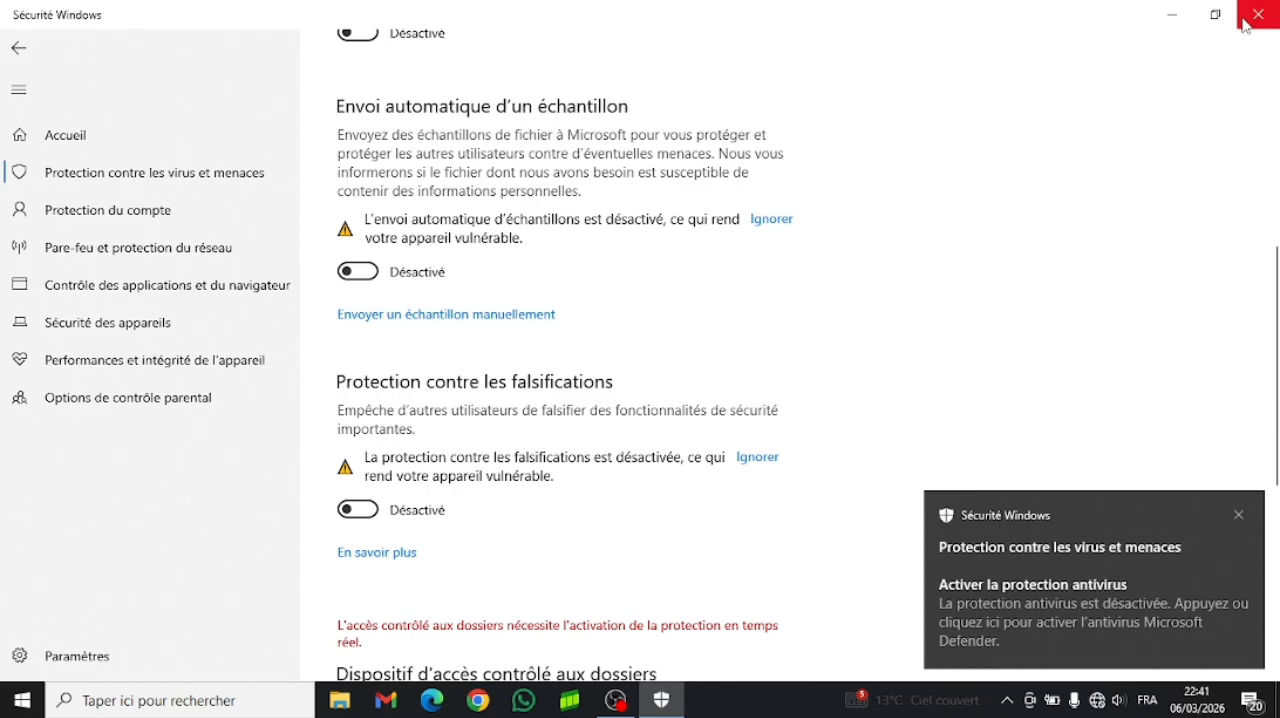
- Add the AWroot folder on drive C: as a folder exclusion (Dossier) for Microsoft Defender antivirus
scroll(942, 296, "down", 3)
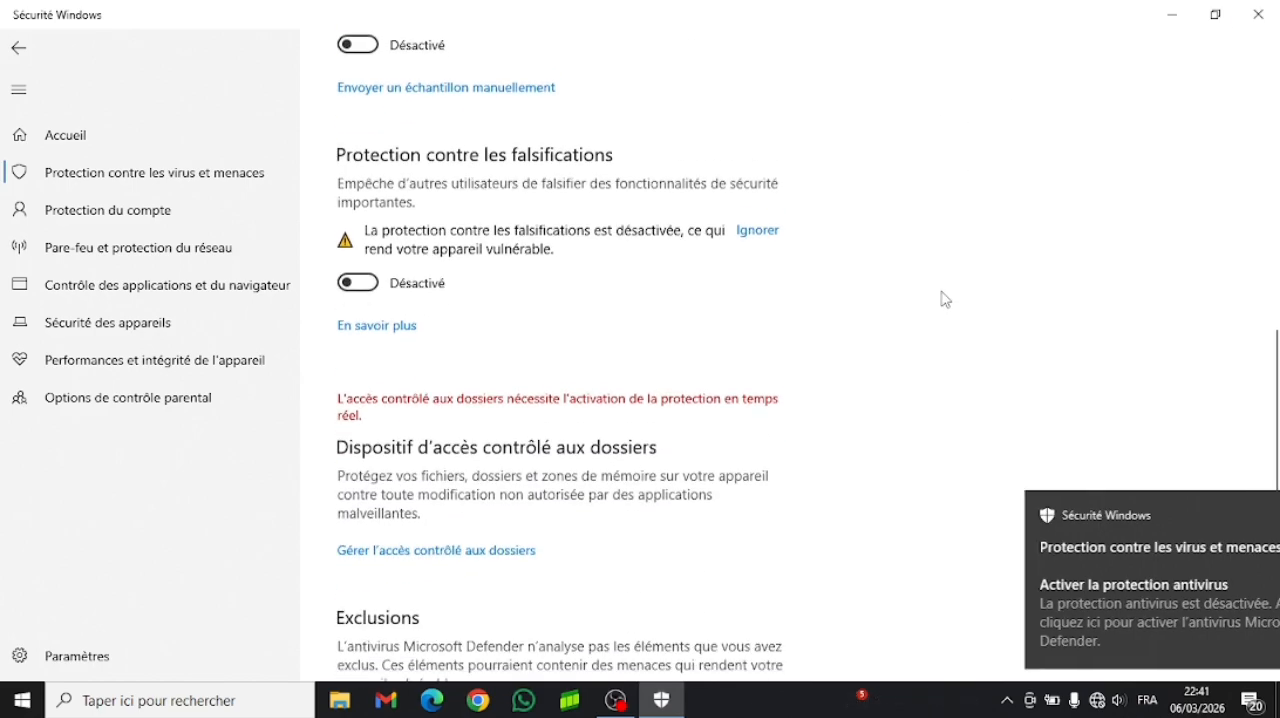
scroll(943, 296, "down", 3)
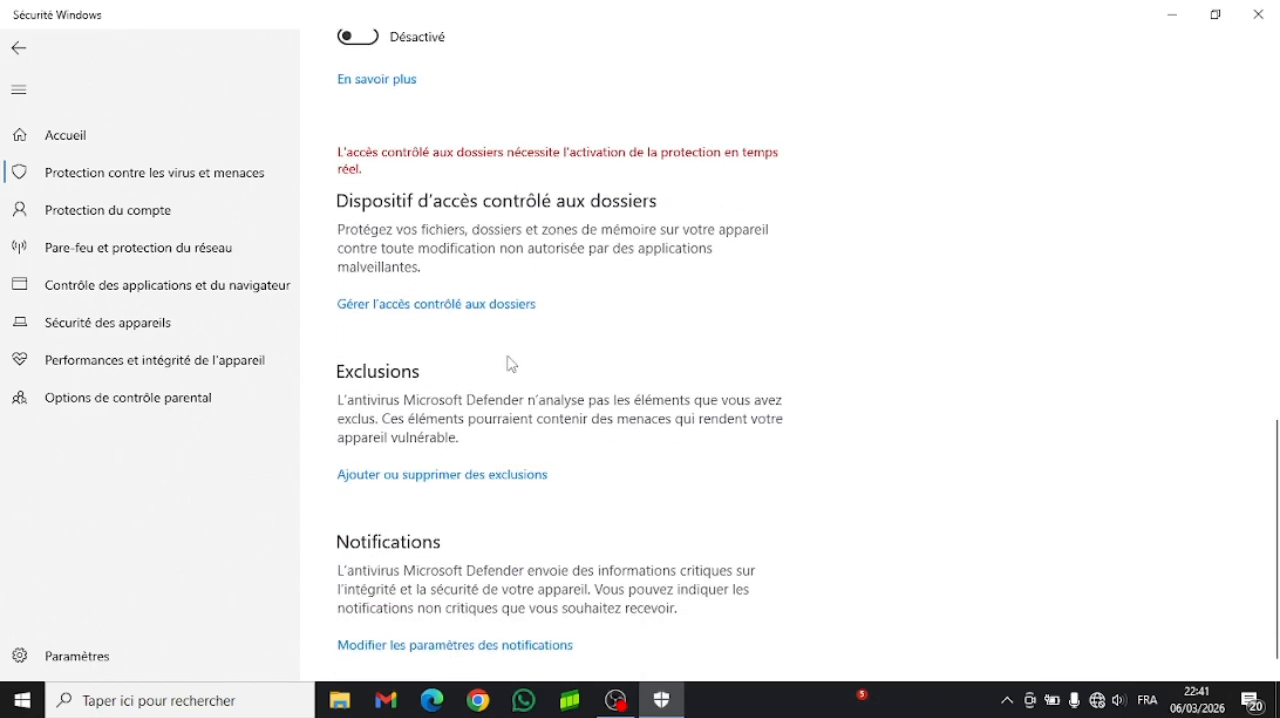
left_click(380, 475)
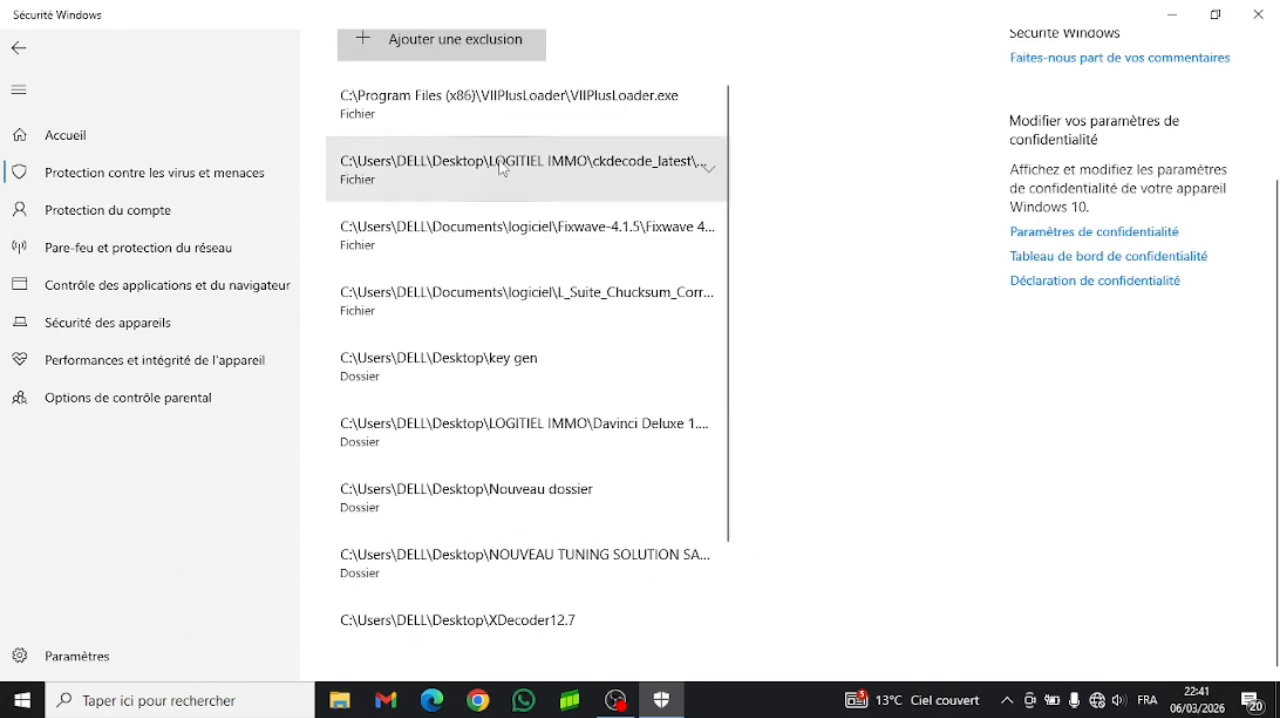
left_click(457, 58)
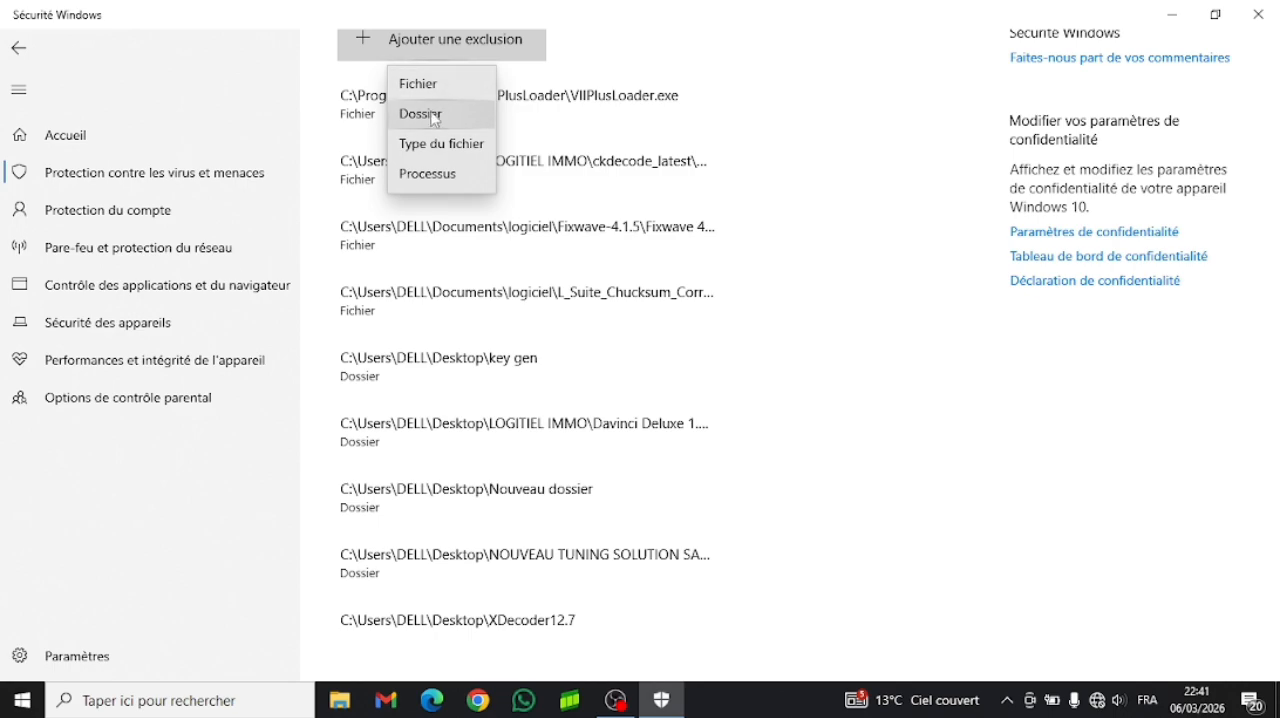
left_click(436, 116)
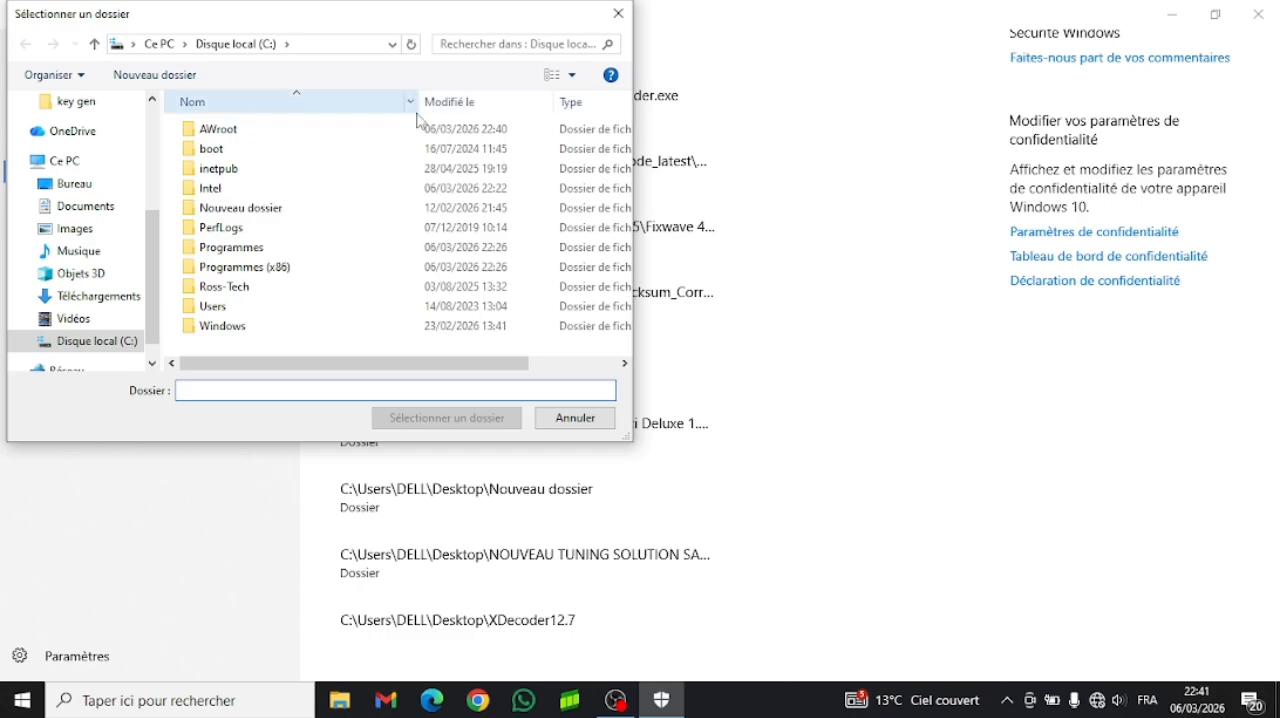
left_click(236, 135)
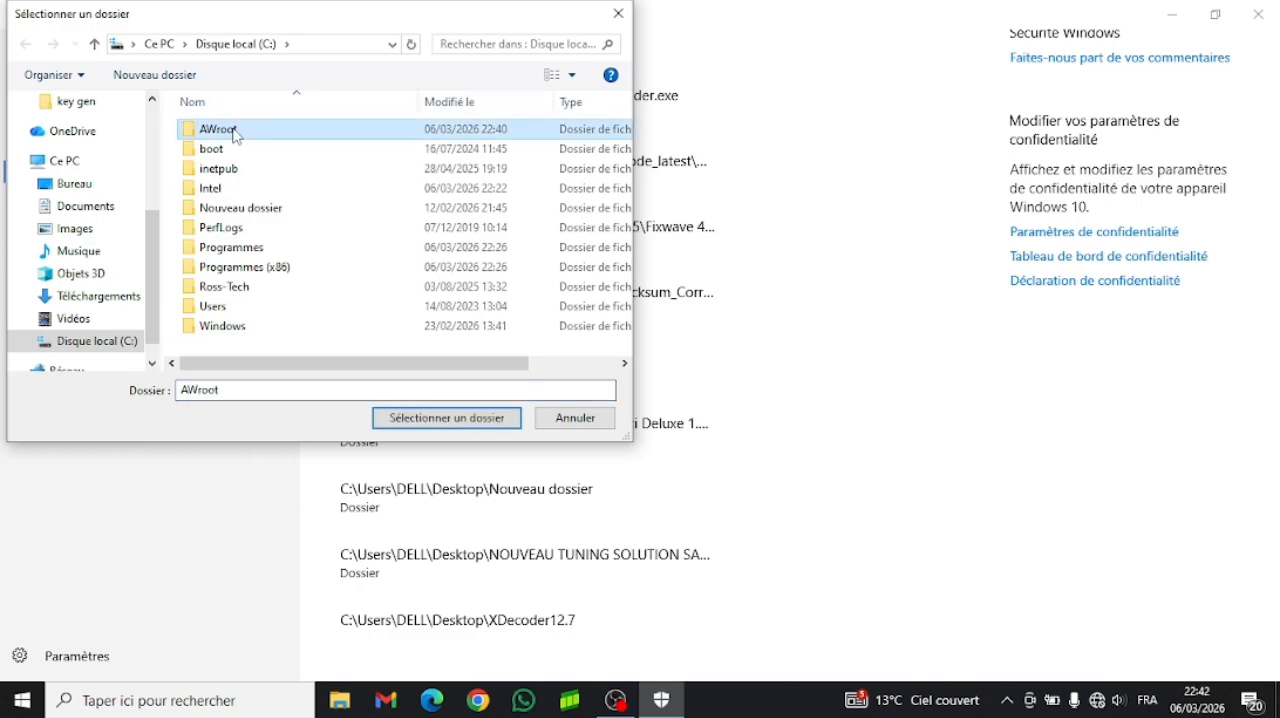
left_click(410, 424)
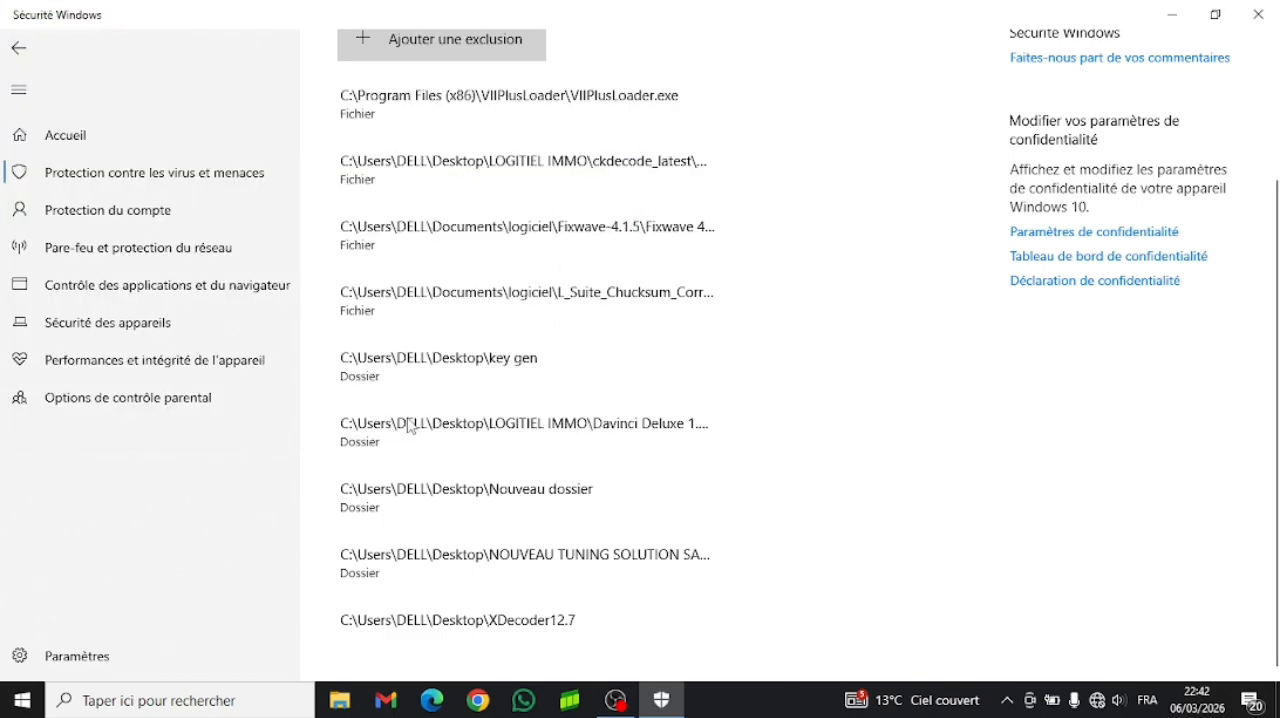
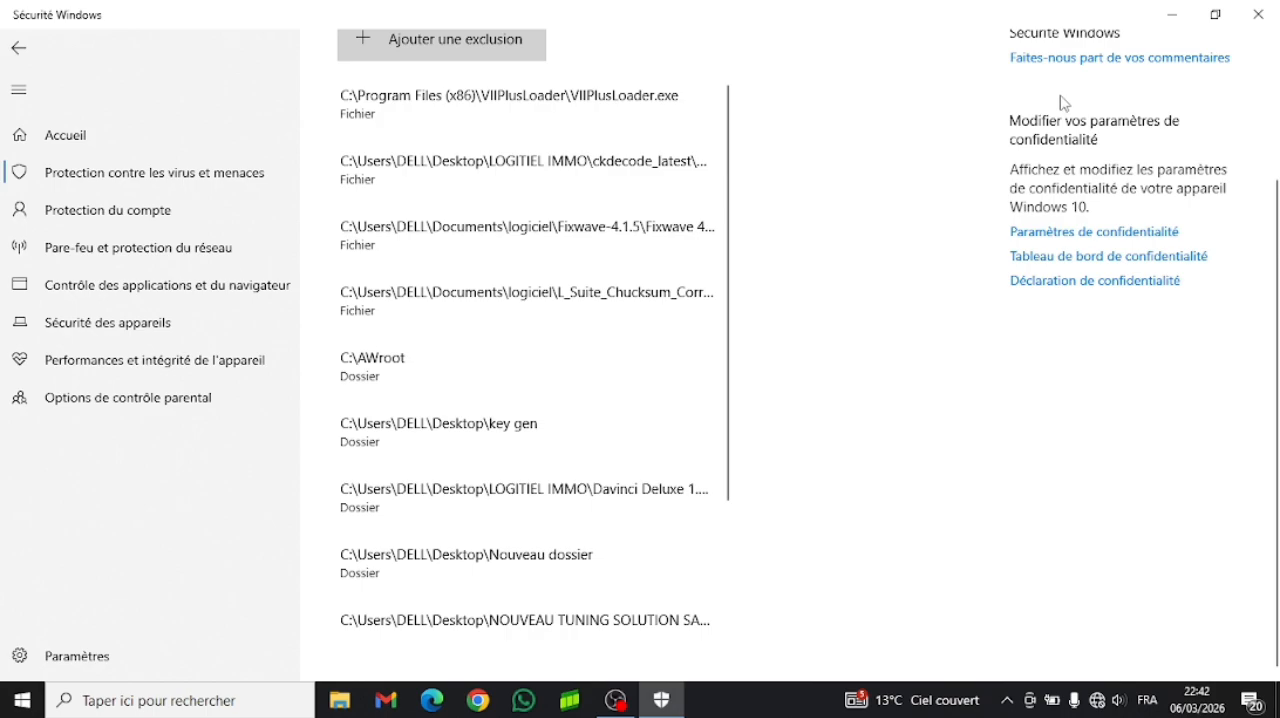
- Turn off the Windows Defender firewall (Pare-feu Windows Defender) for both private and public networks
left_click(1258, 15)
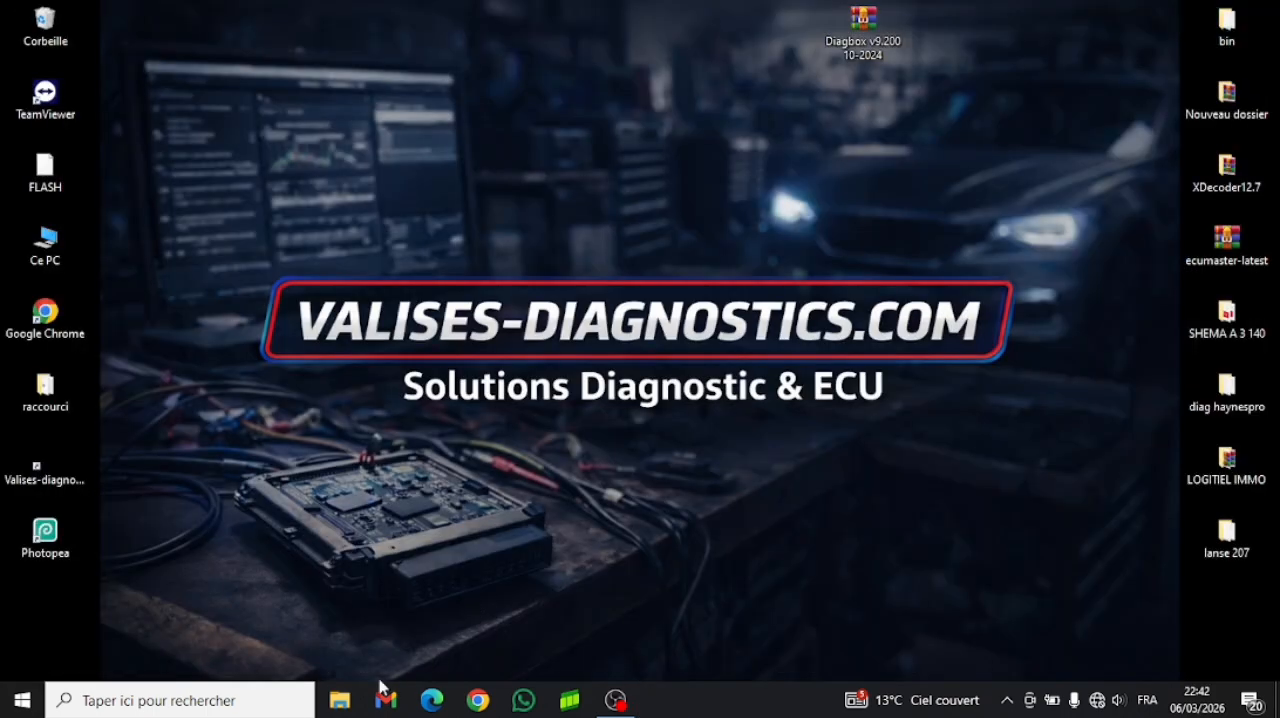
left_click(189, 705)
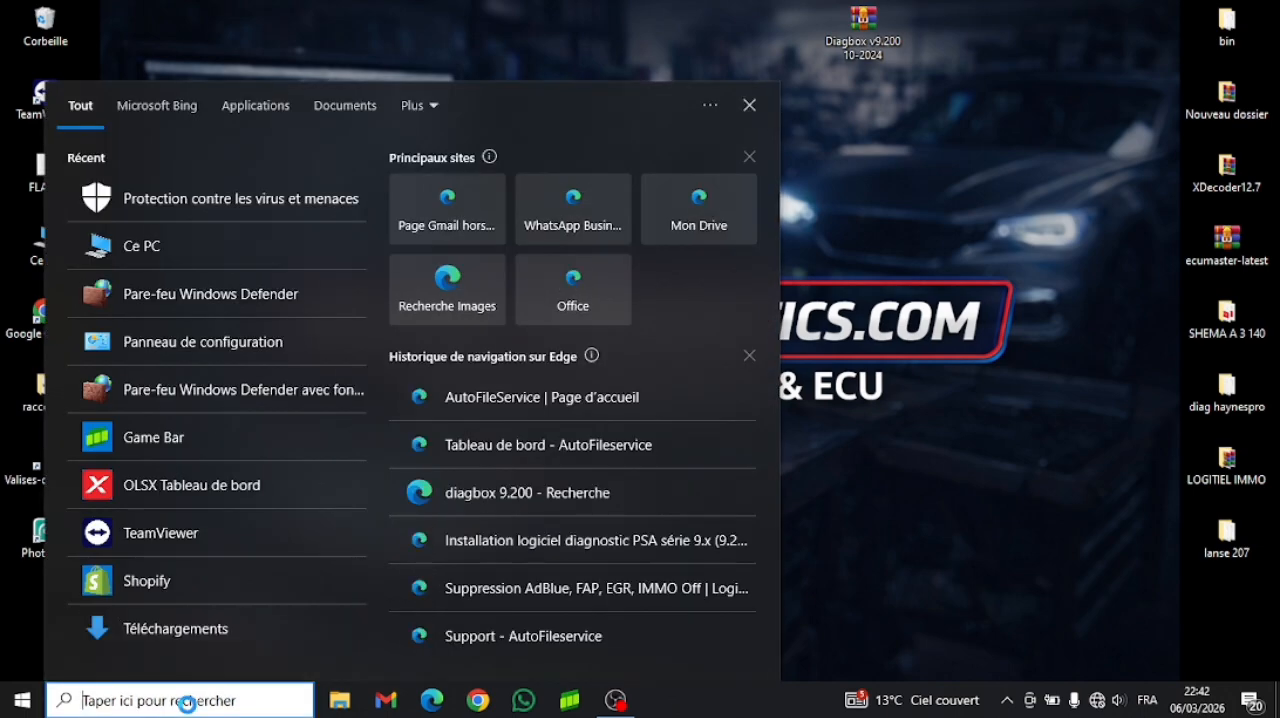
type("w")
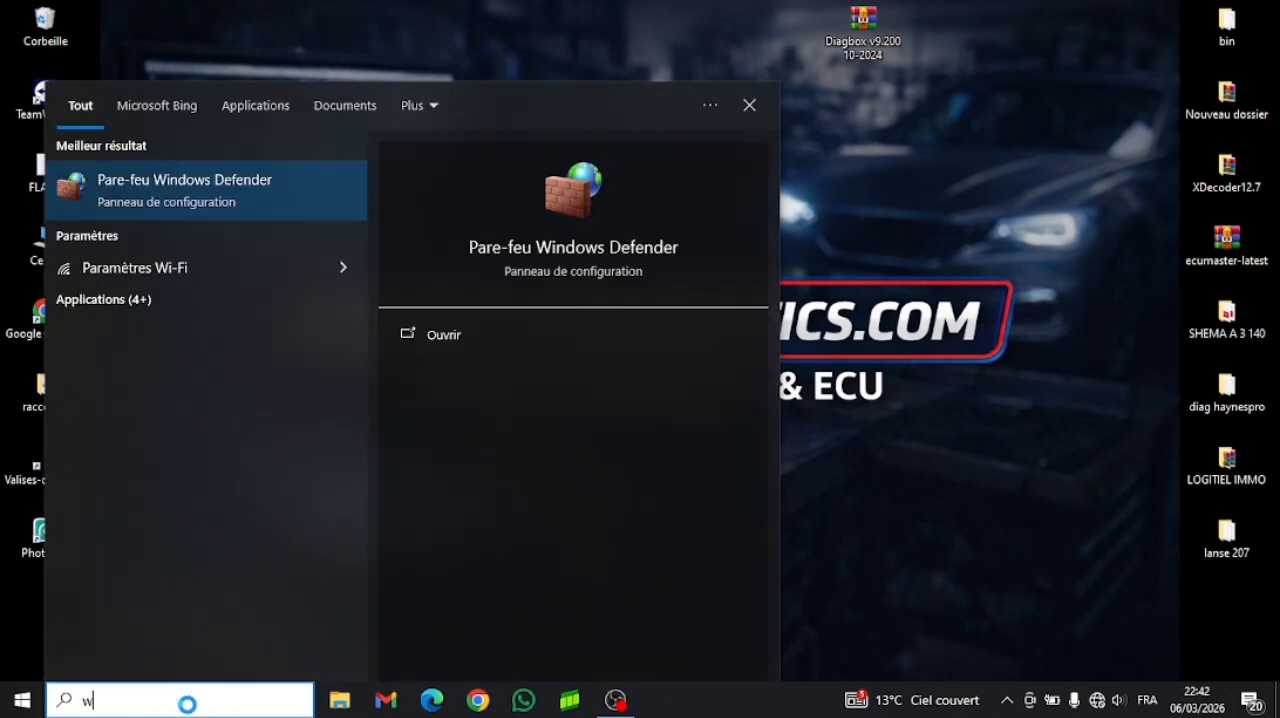
type("ind")
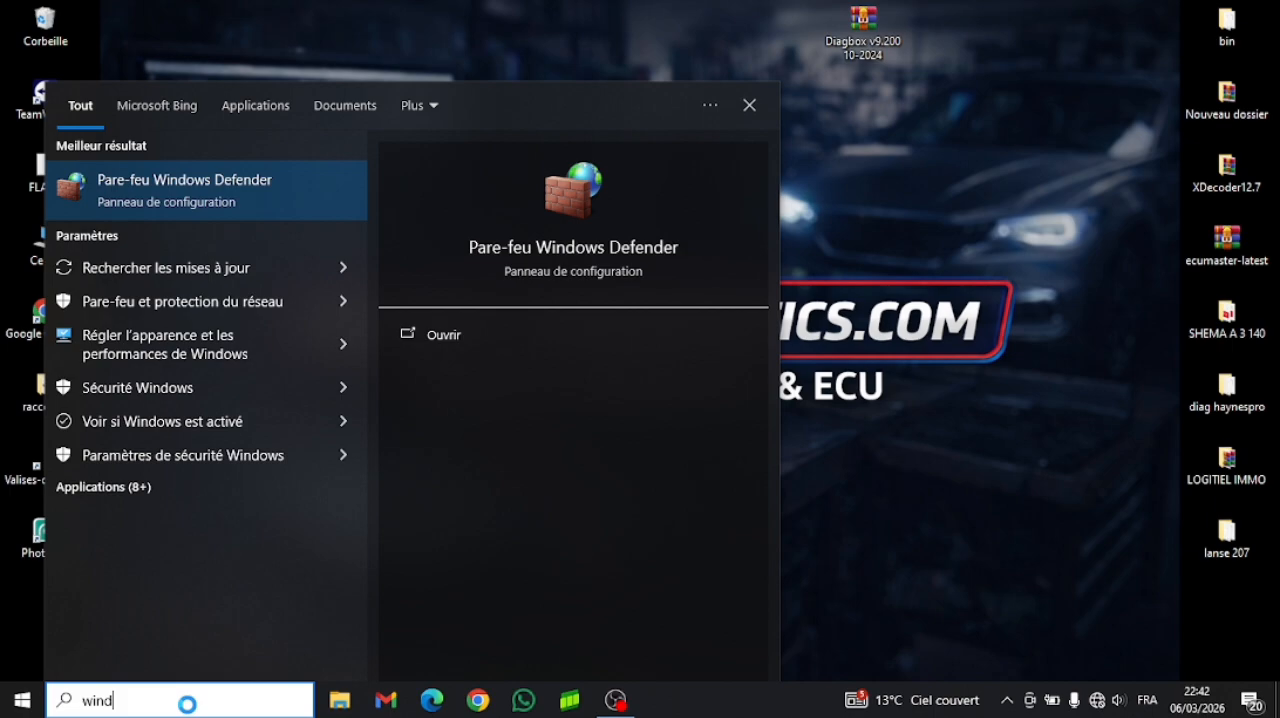
left_click(168, 191)
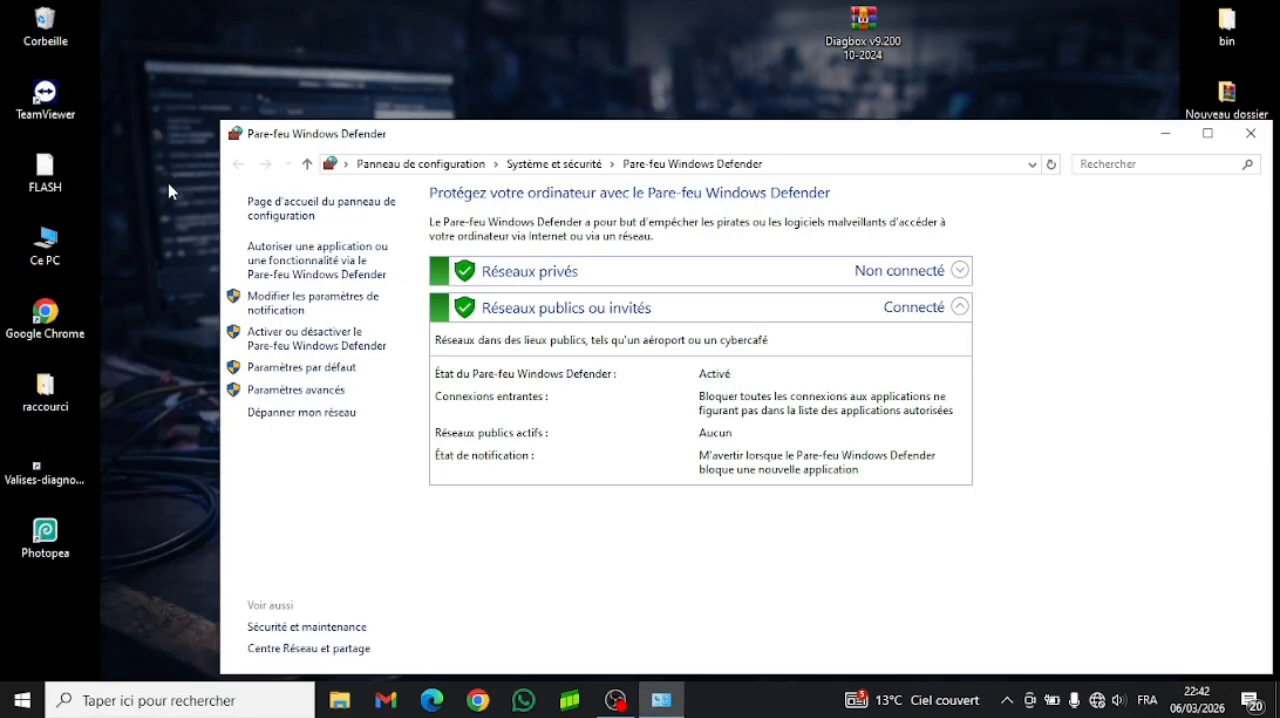
left_click(303, 343)
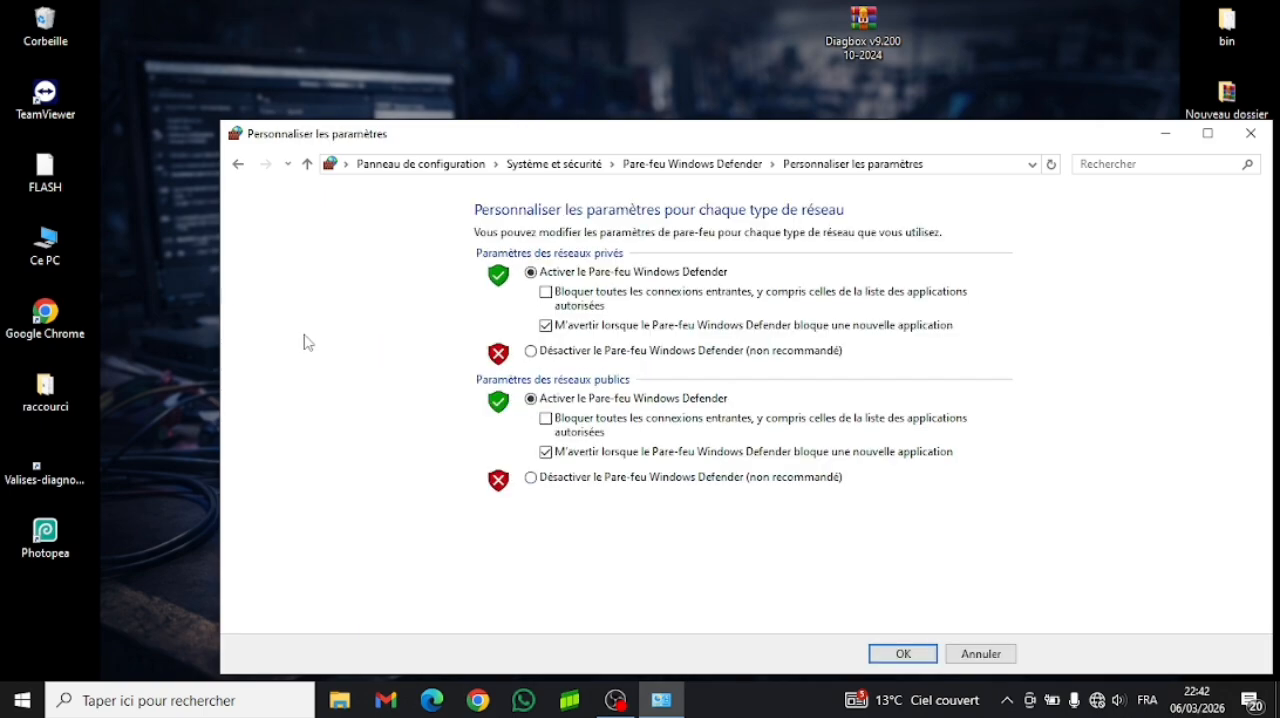
left_click(531, 351)
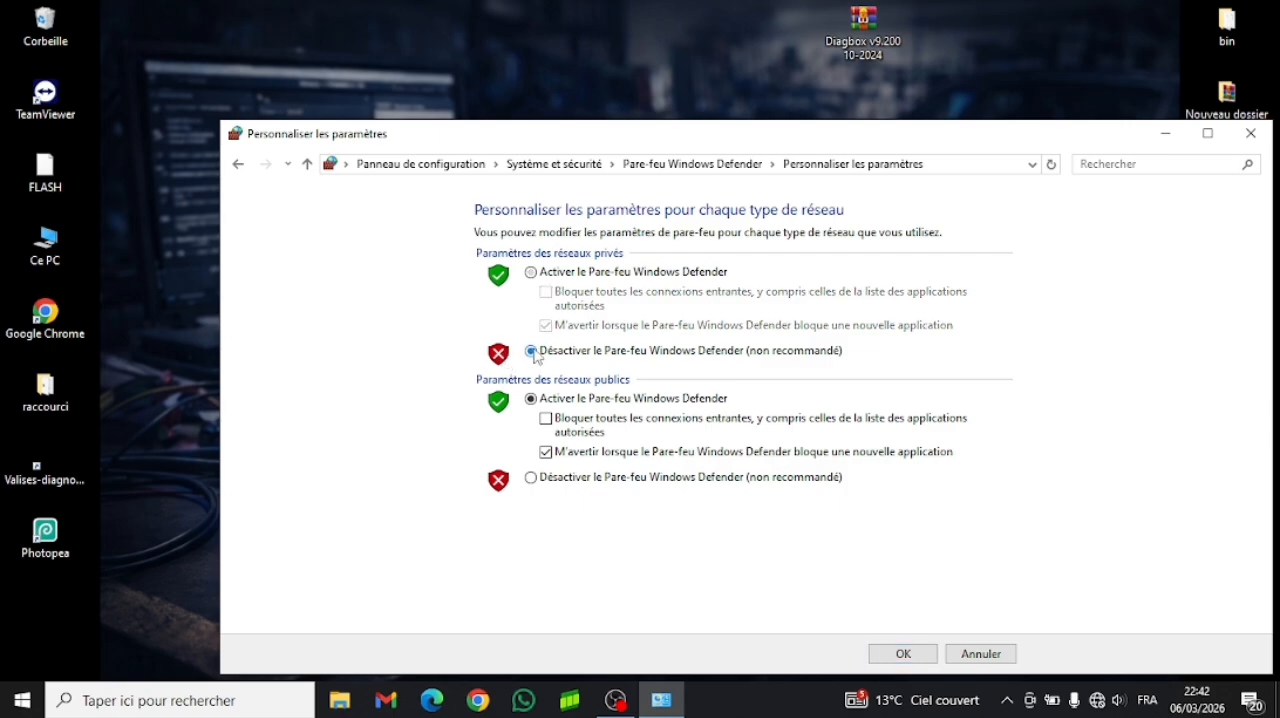
left_click(531, 478)
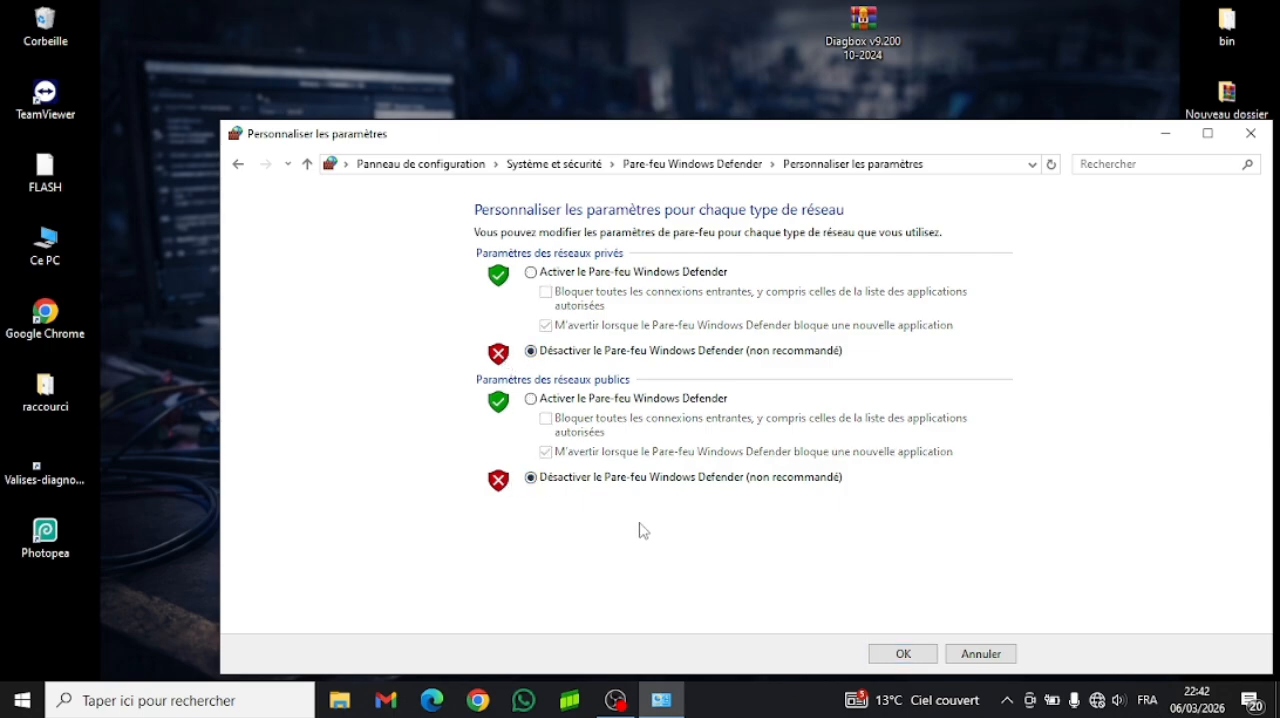
left_click(901, 654)
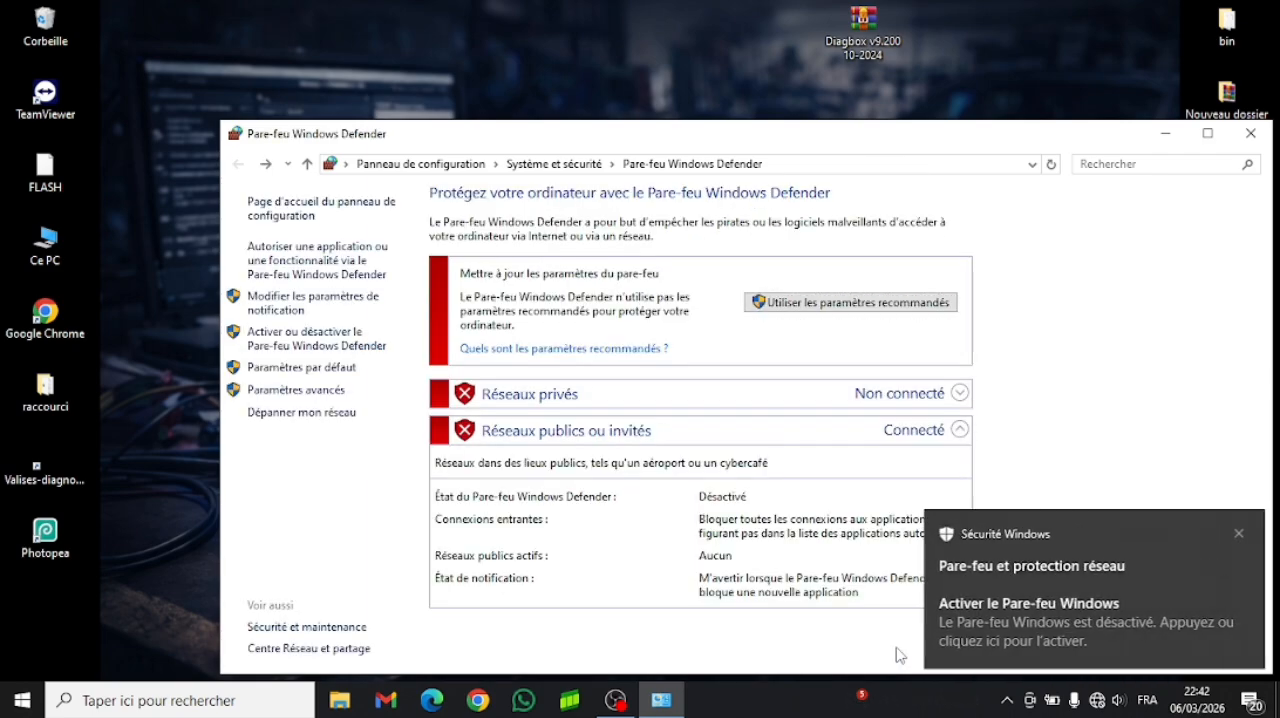
left_click(1240, 533)
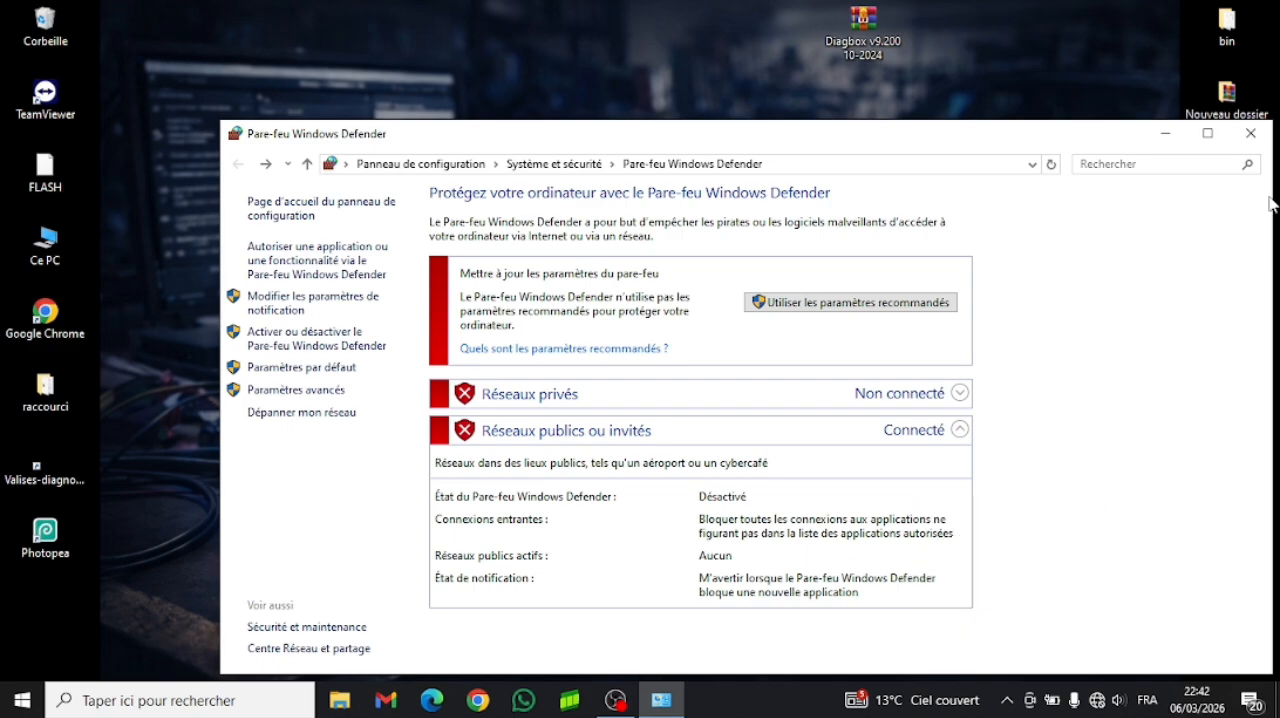
left_click(1266, 145)
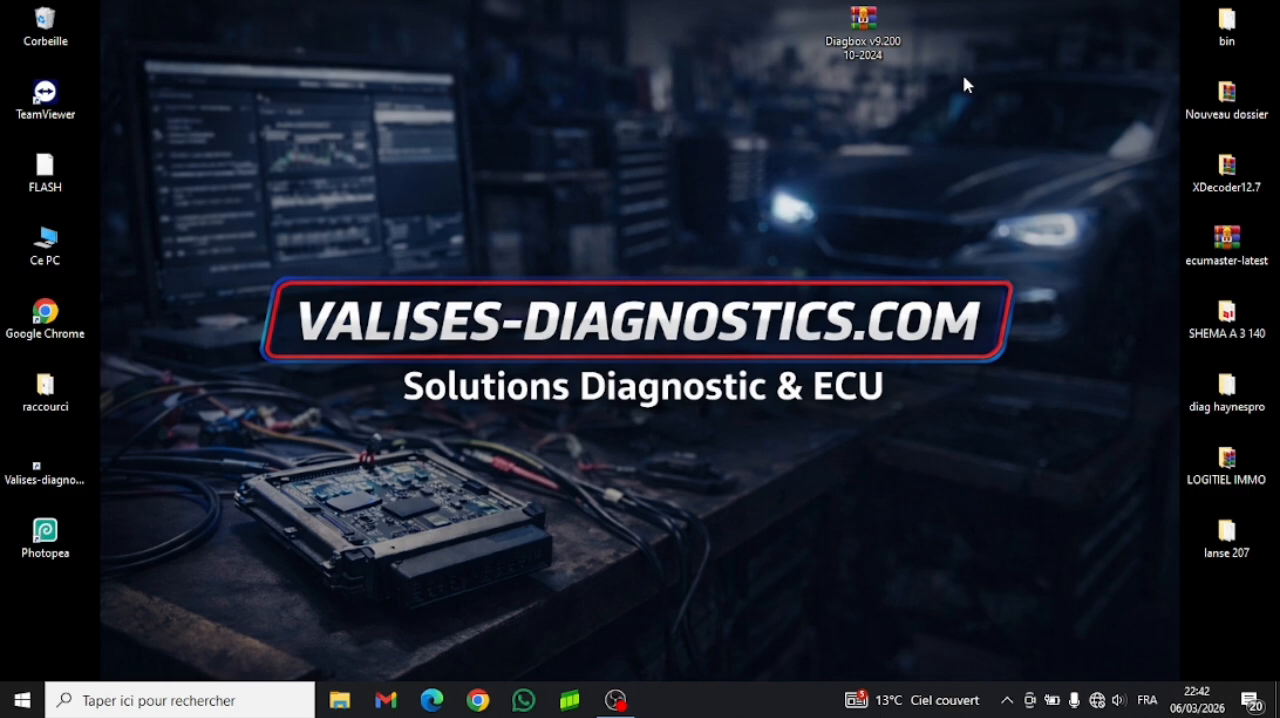
- Extract the Diagbox v9.200 10-2024 archive into a folder of the same name and move that folder to the upper middle of the desktop
right_click(876, 20)
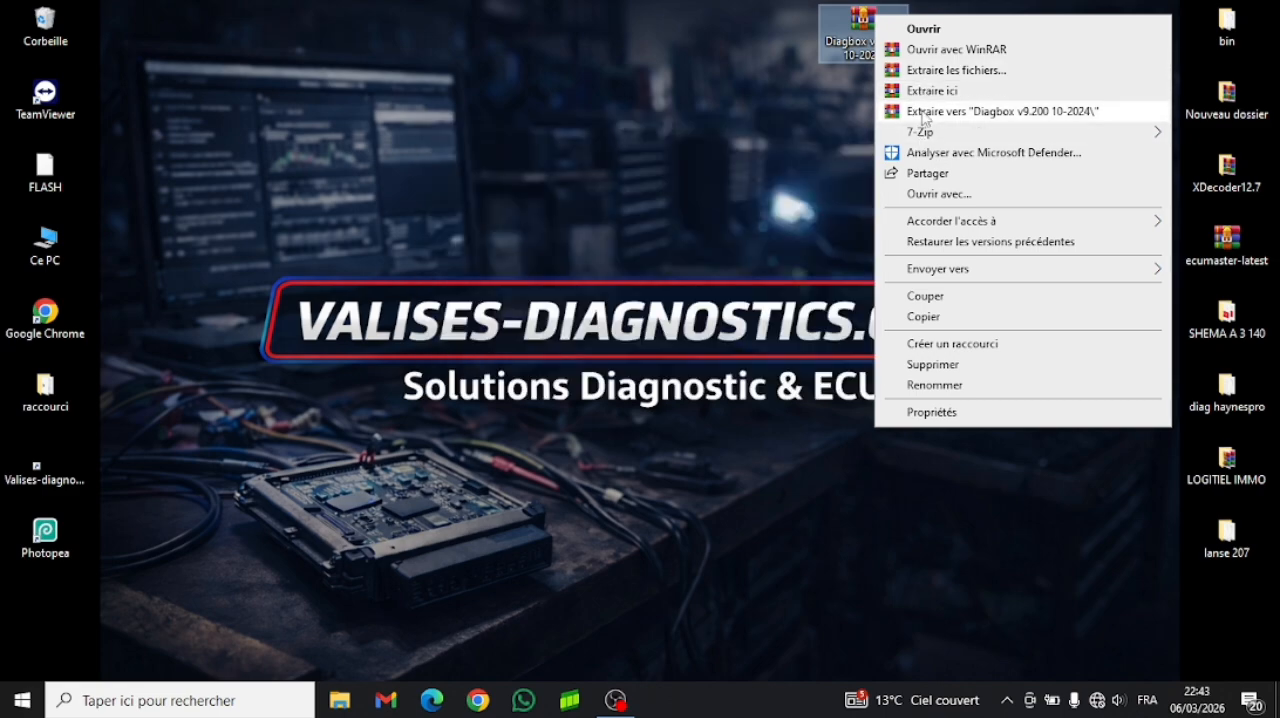
left_click(993, 116)
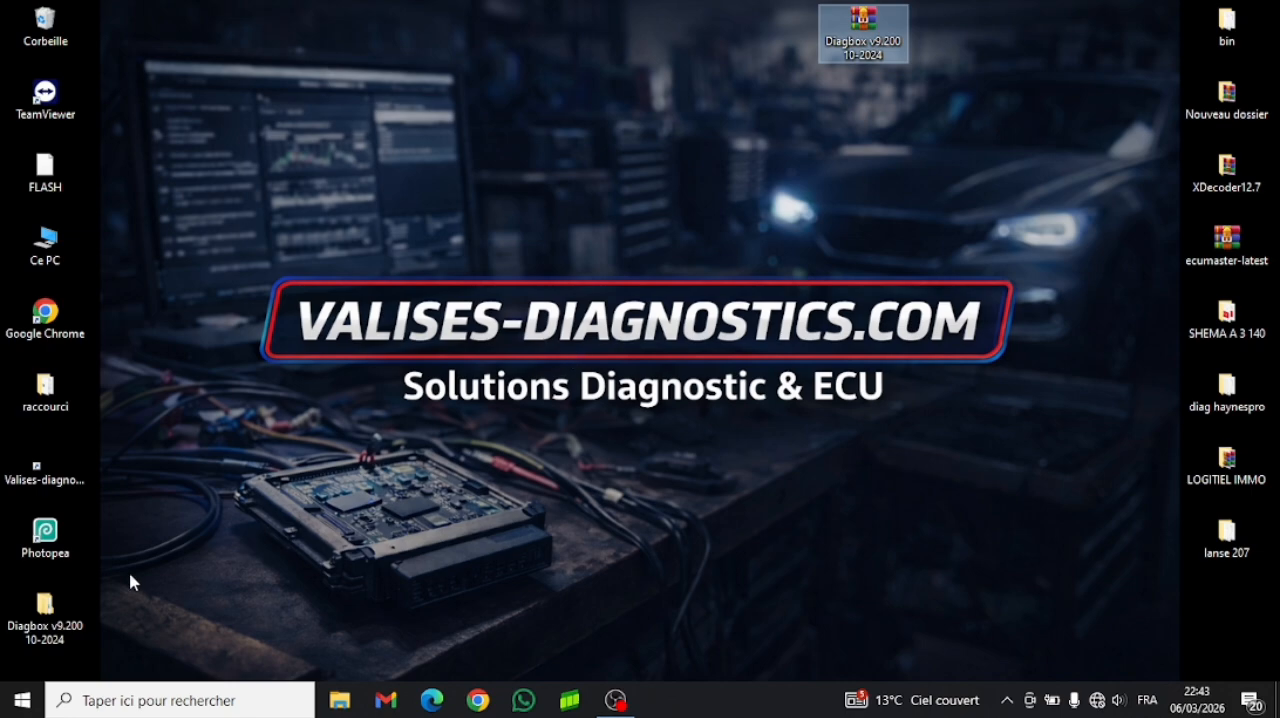
left_click_drag(45, 606, 684, 176)
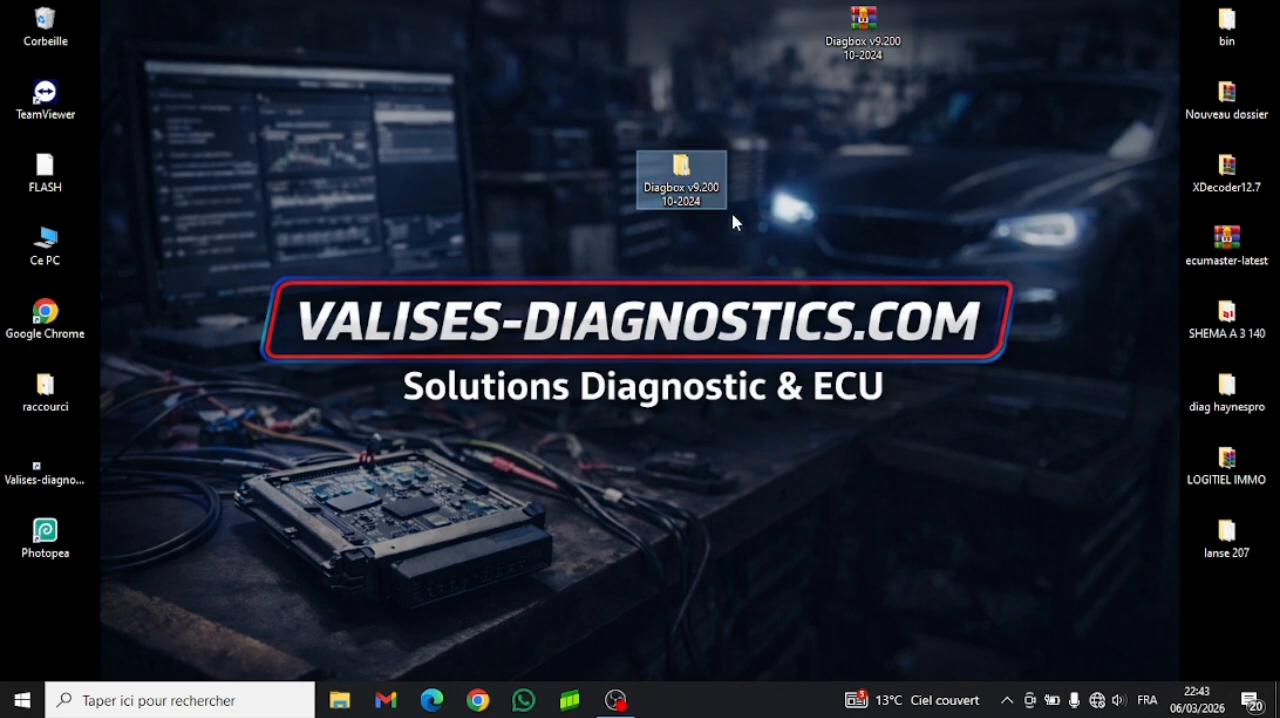
- Open the Java & Microsoft Common folder nested inside the extracted Diagbox v9.200 10-2024 folders
double_click(681, 170)
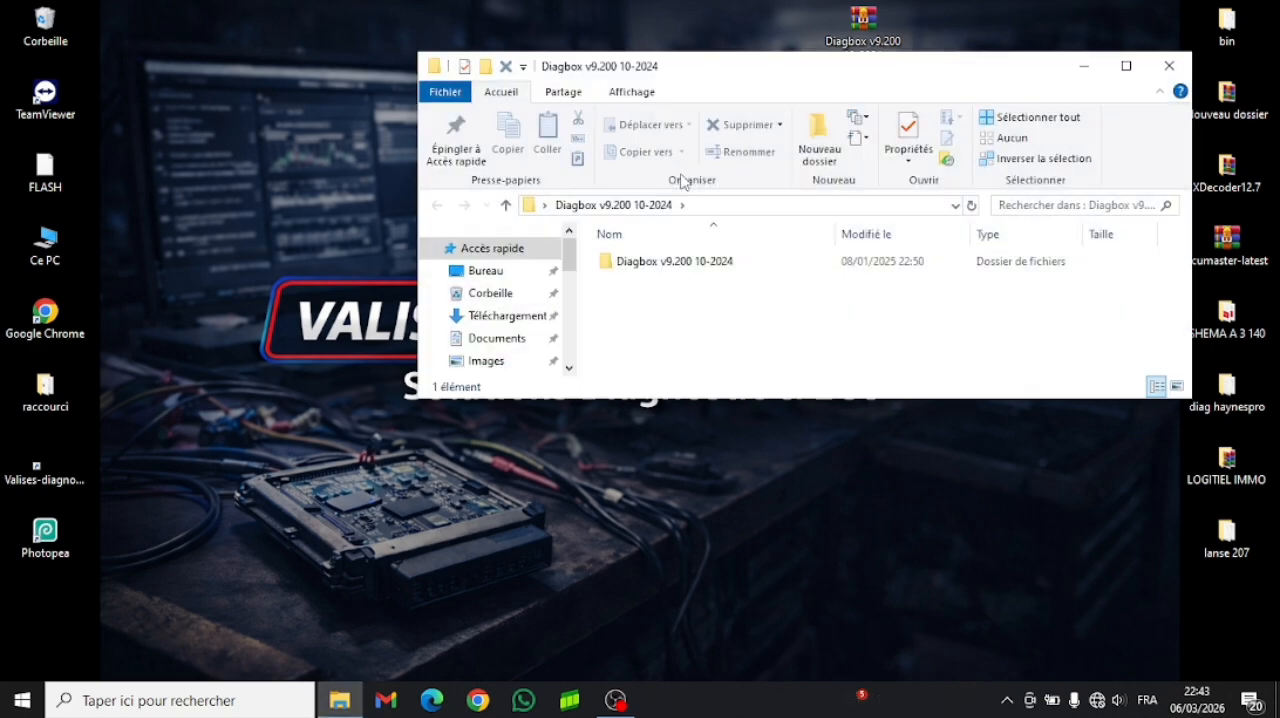
double_click(640, 262)
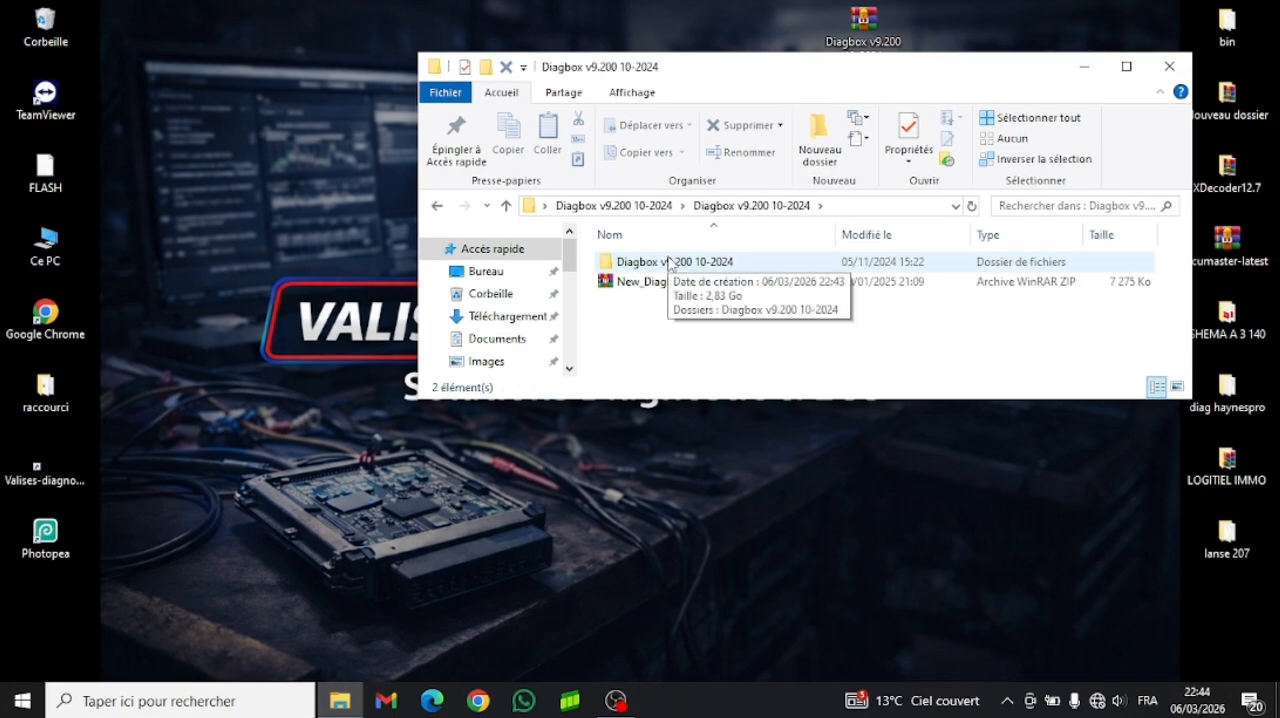
double_click(650, 262)
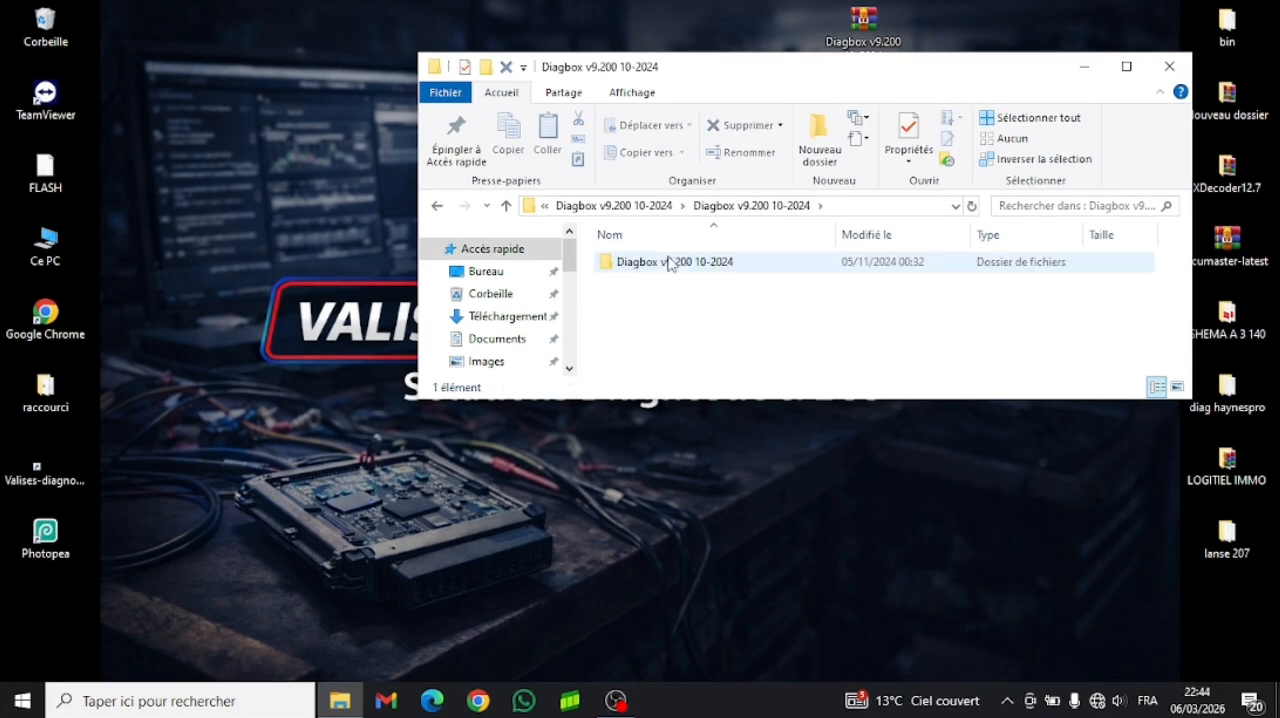
double_click(669, 263)
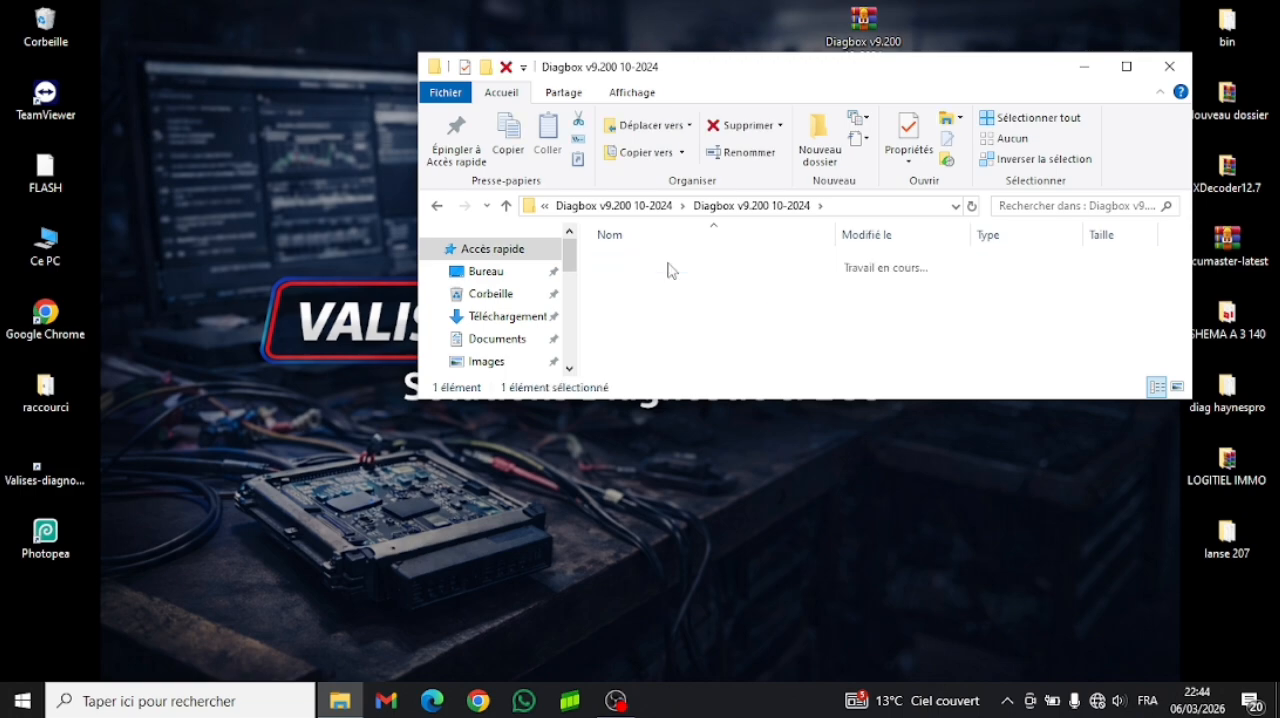
mouse_move(669, 267)
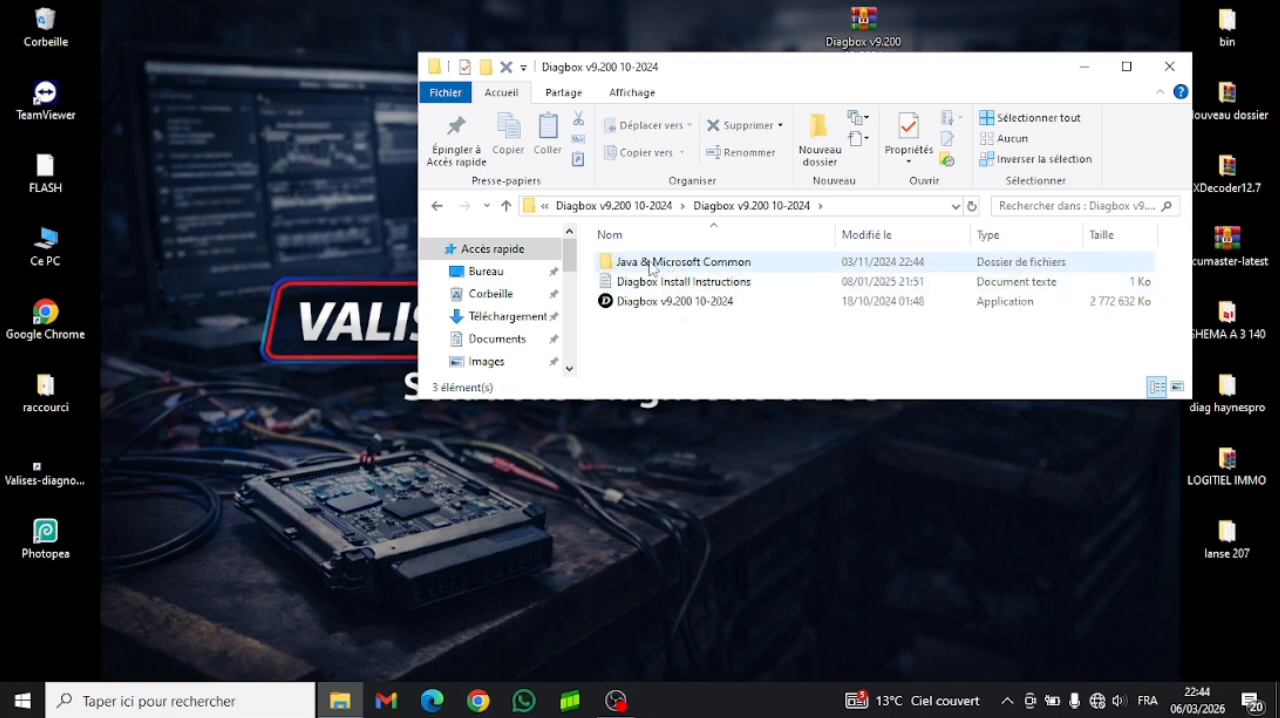
double_click(652, 265)
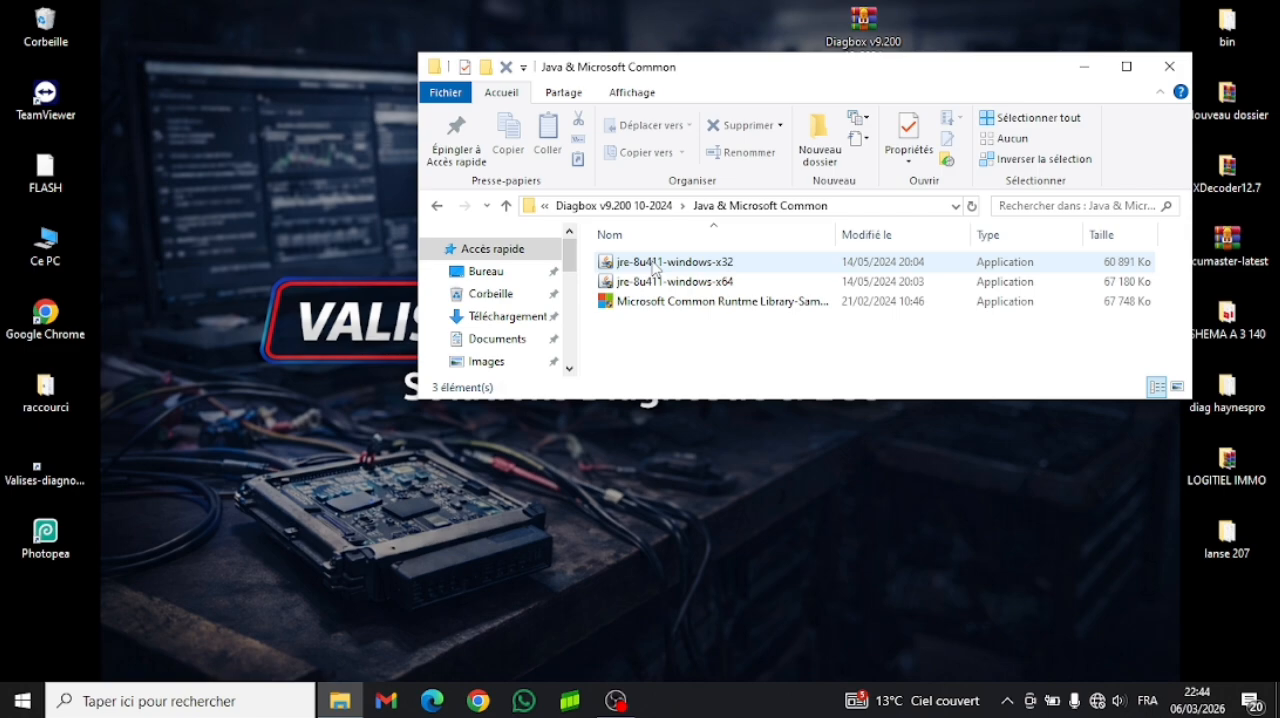
- Install the 32-bit Java runtime with jre-8u411-windows-x32 and close the finished installer
mouse_move(641, 264)
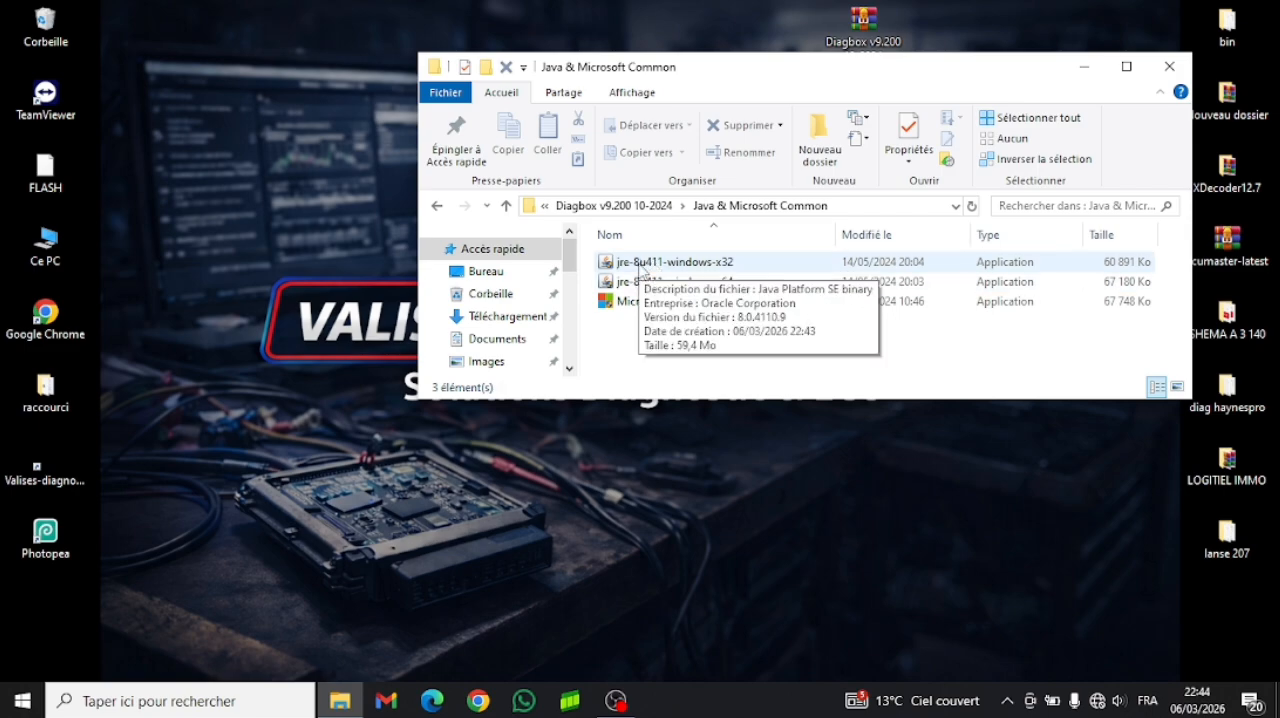
right_click(641, 264)
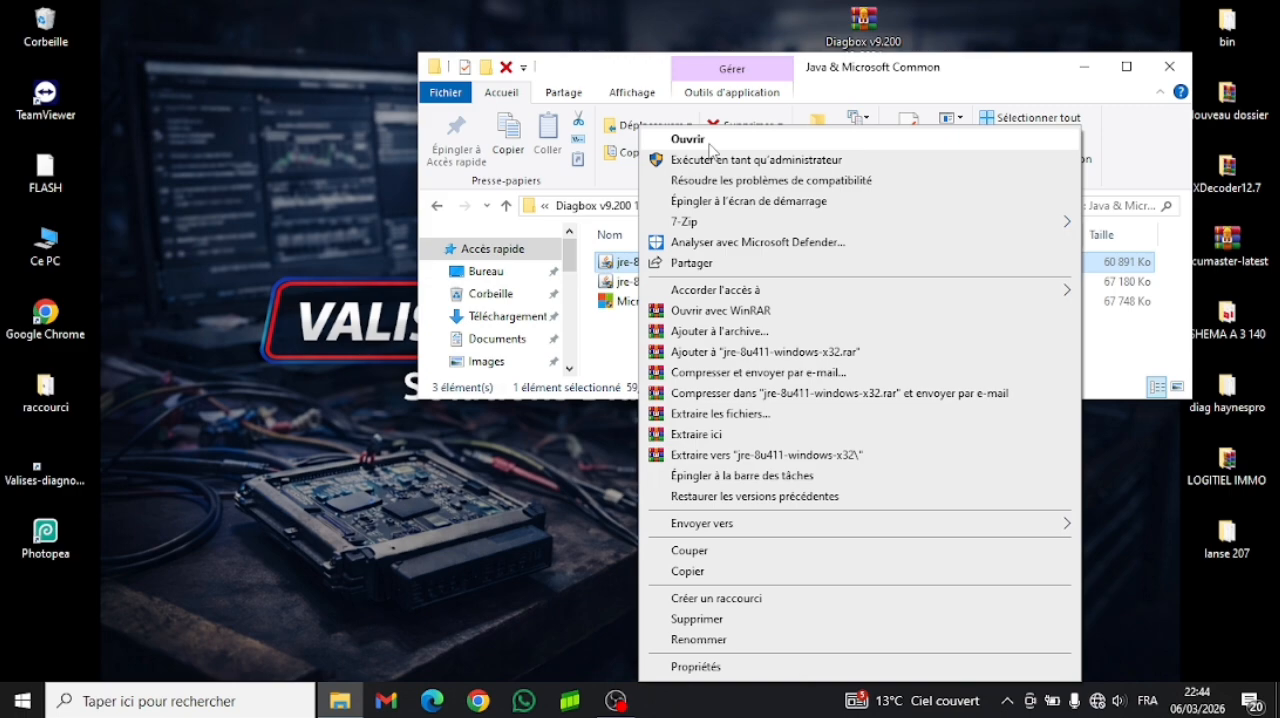
left_click(709, 142)
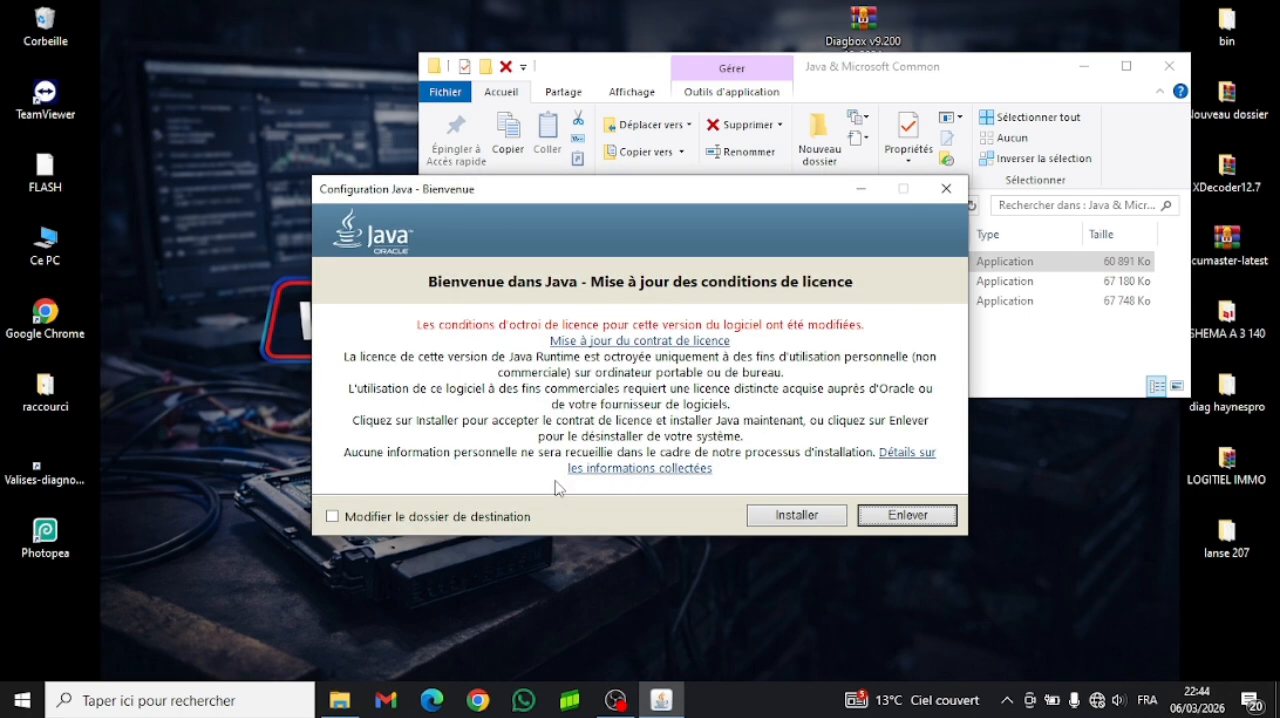
left_click(793, 516)
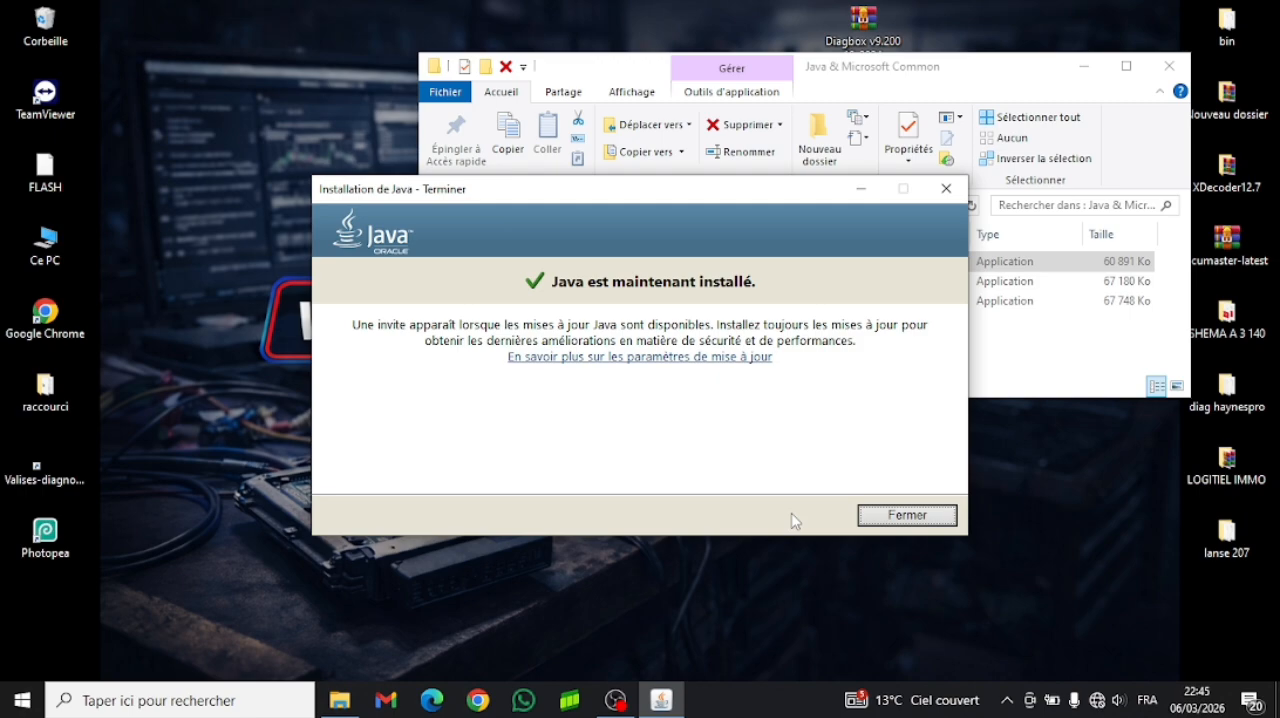
left_click(886, 518)
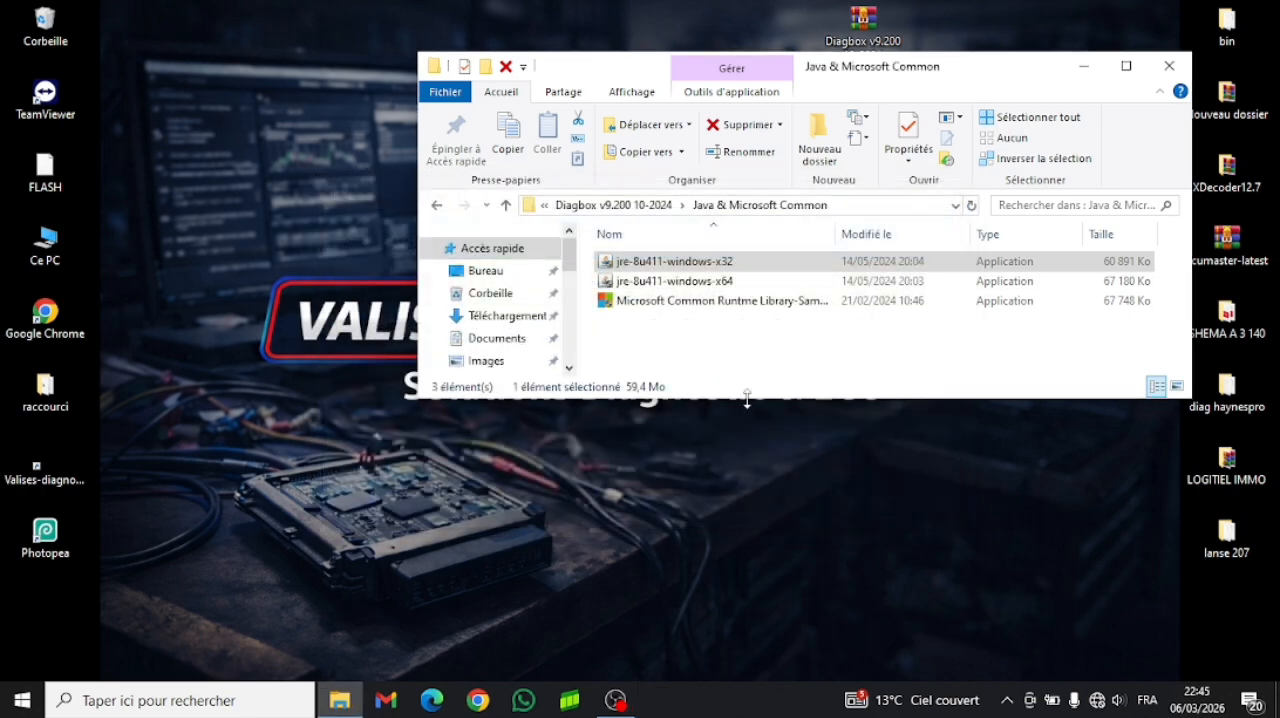
- Run jre-8u411-windows-x64 as administrator, install the 64-bit Java runtime and close the finished installer
left_click(680, 283)
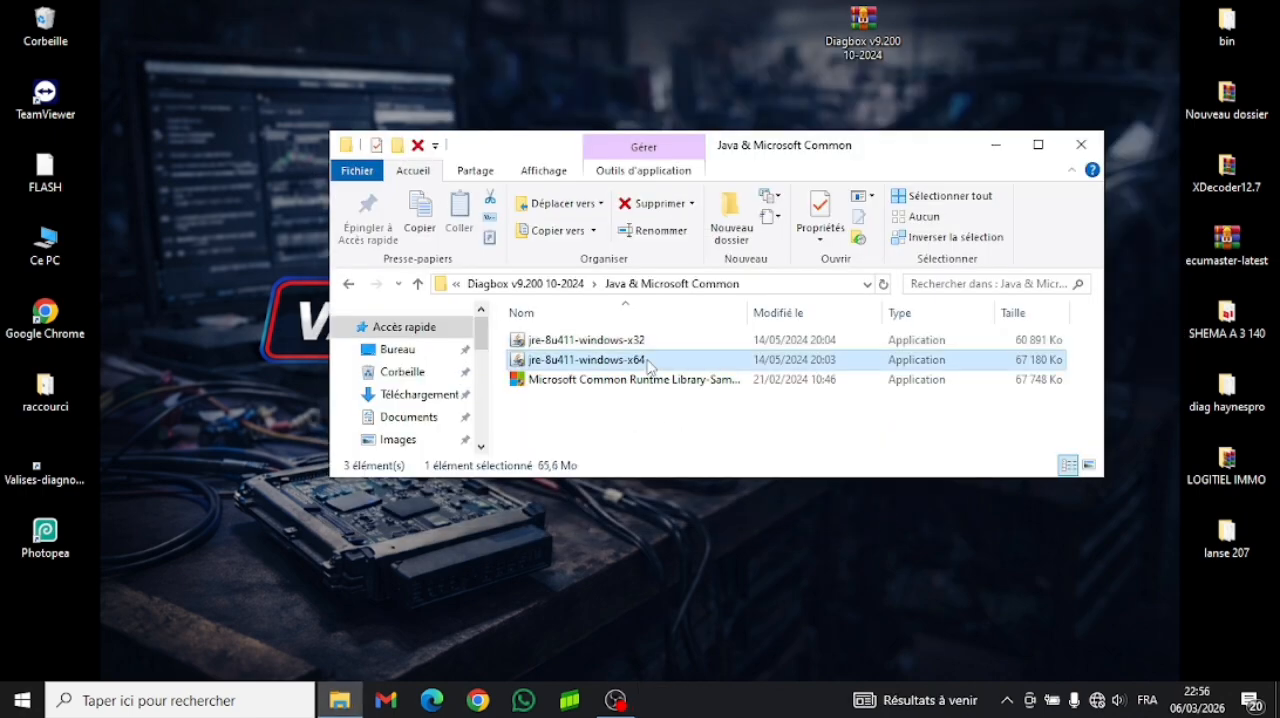
right_click(648, 366)
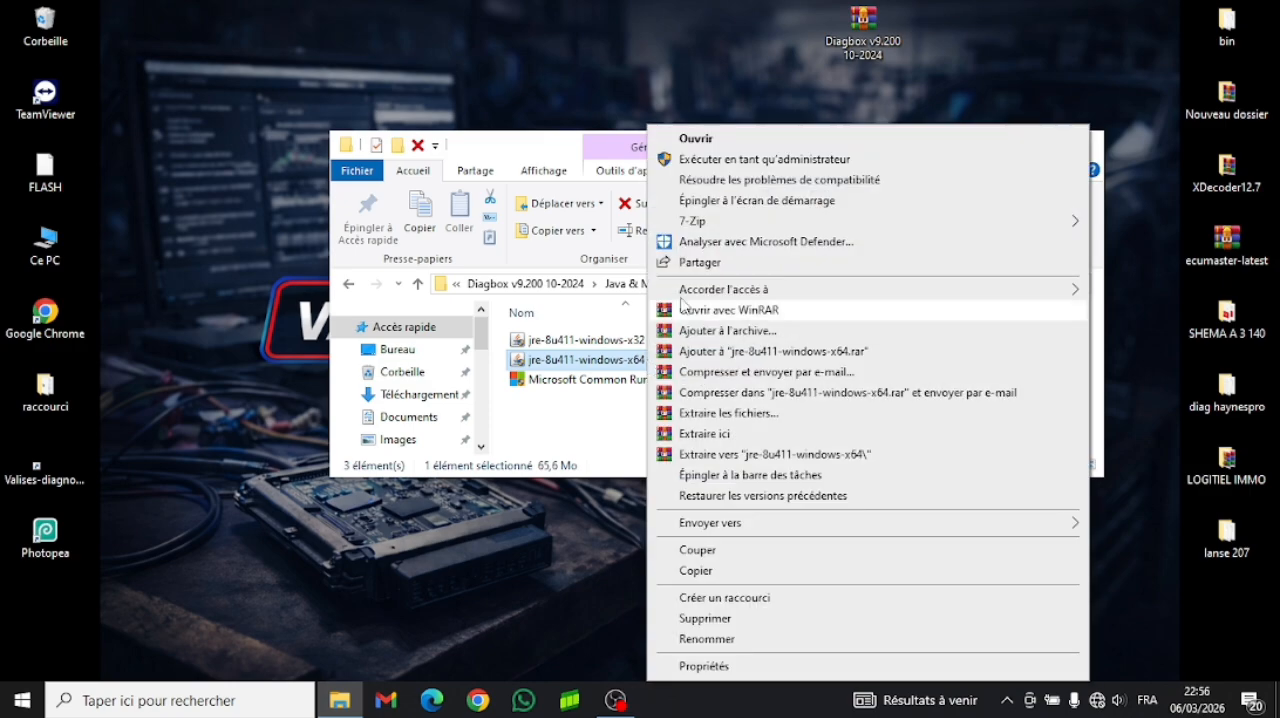
left_click(737, 162)
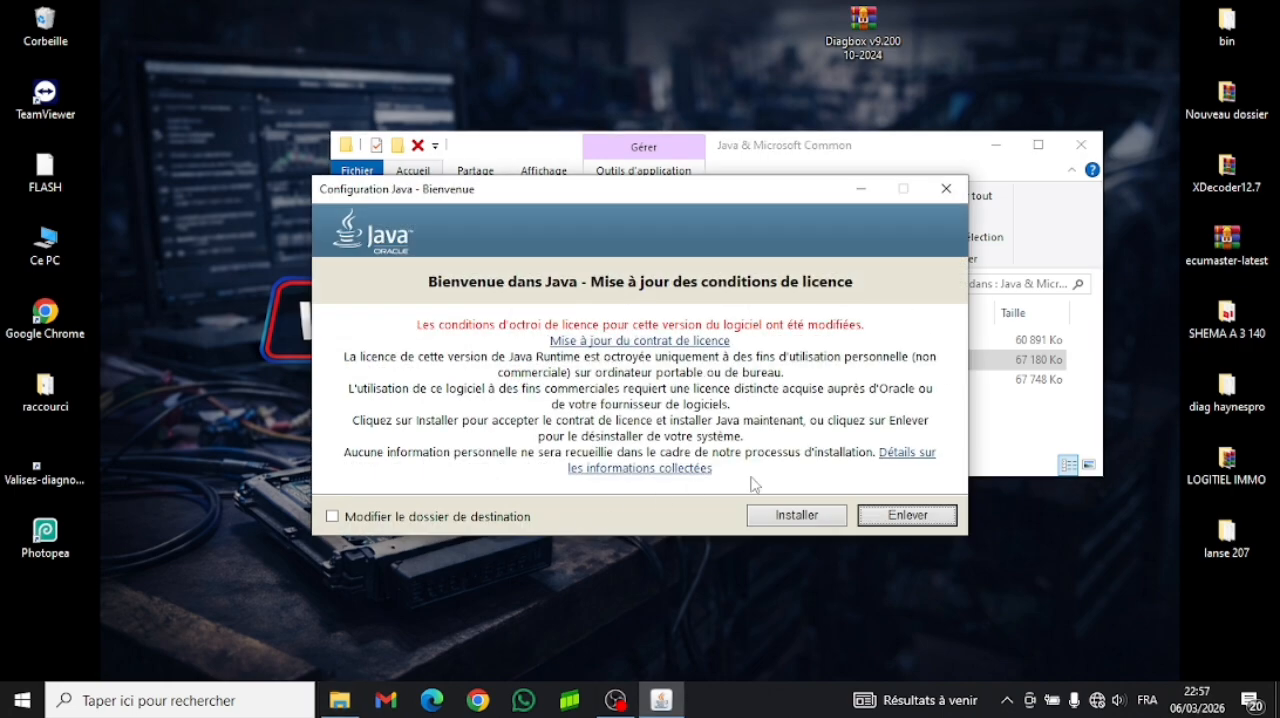
left_click(800, 517)
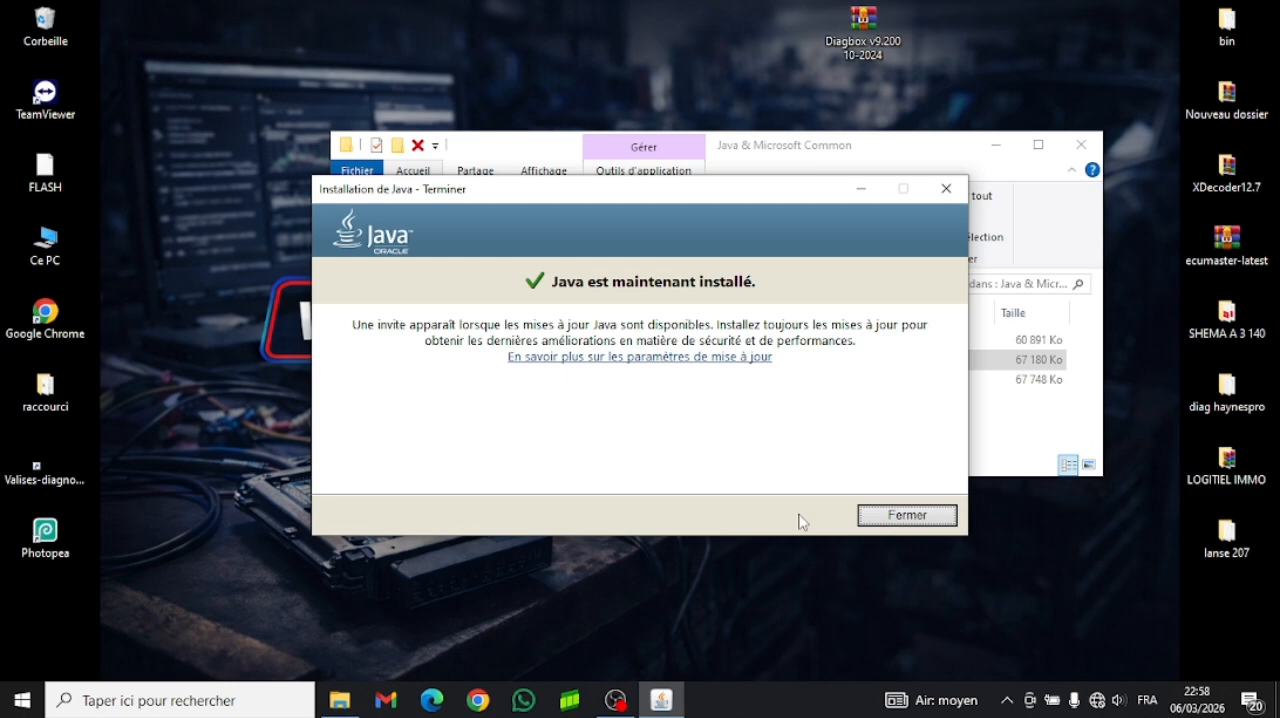
left_click(905, 516)
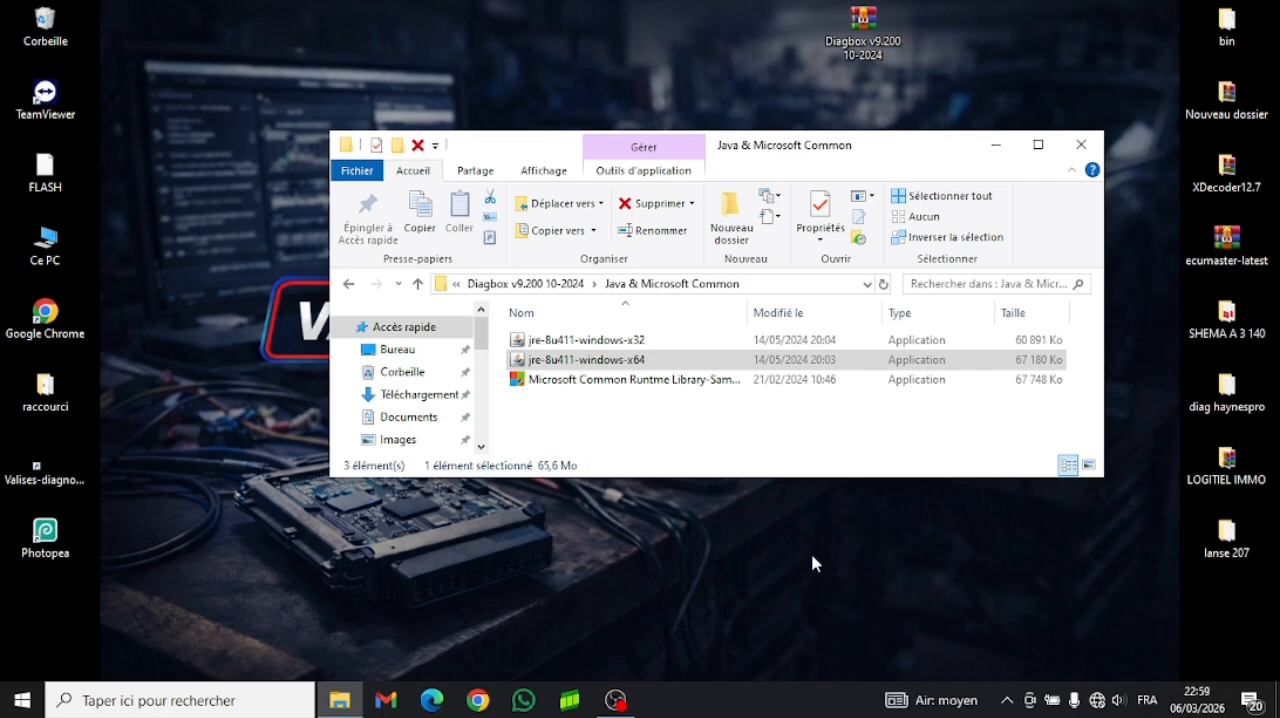
- Restart the computer after the Java installations
left_click(735, 575)
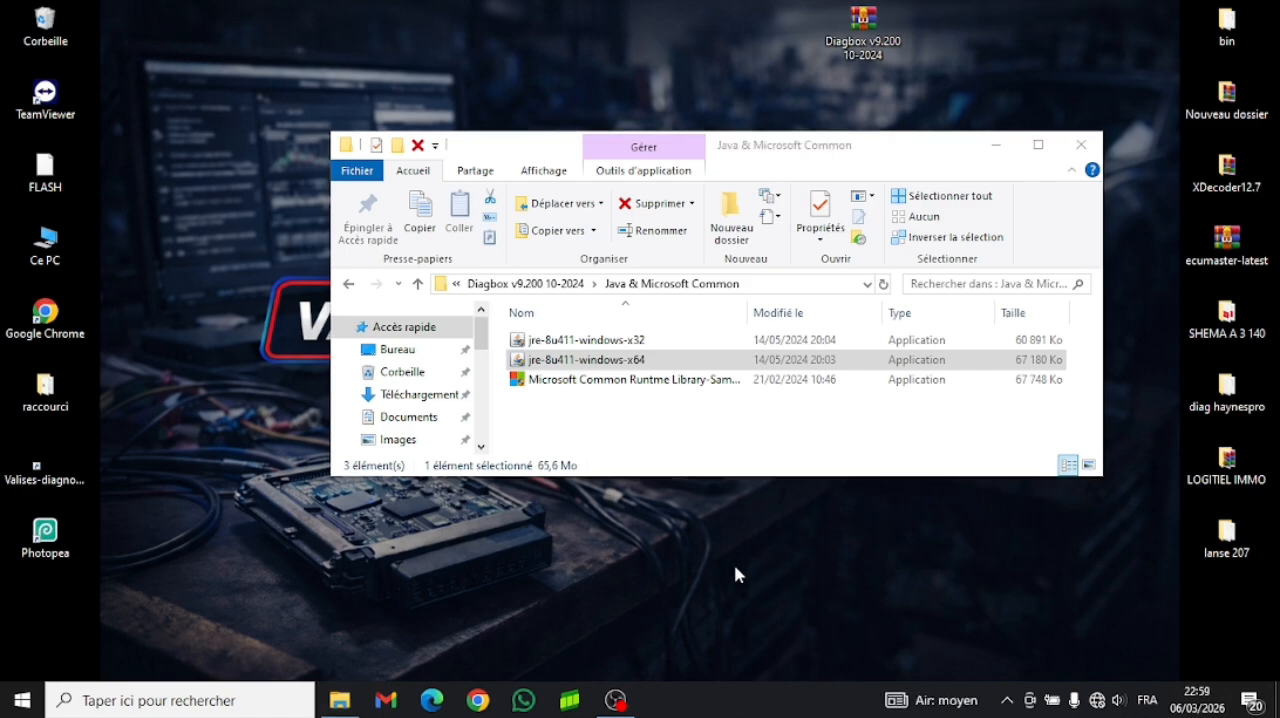
left_click(23, 700)
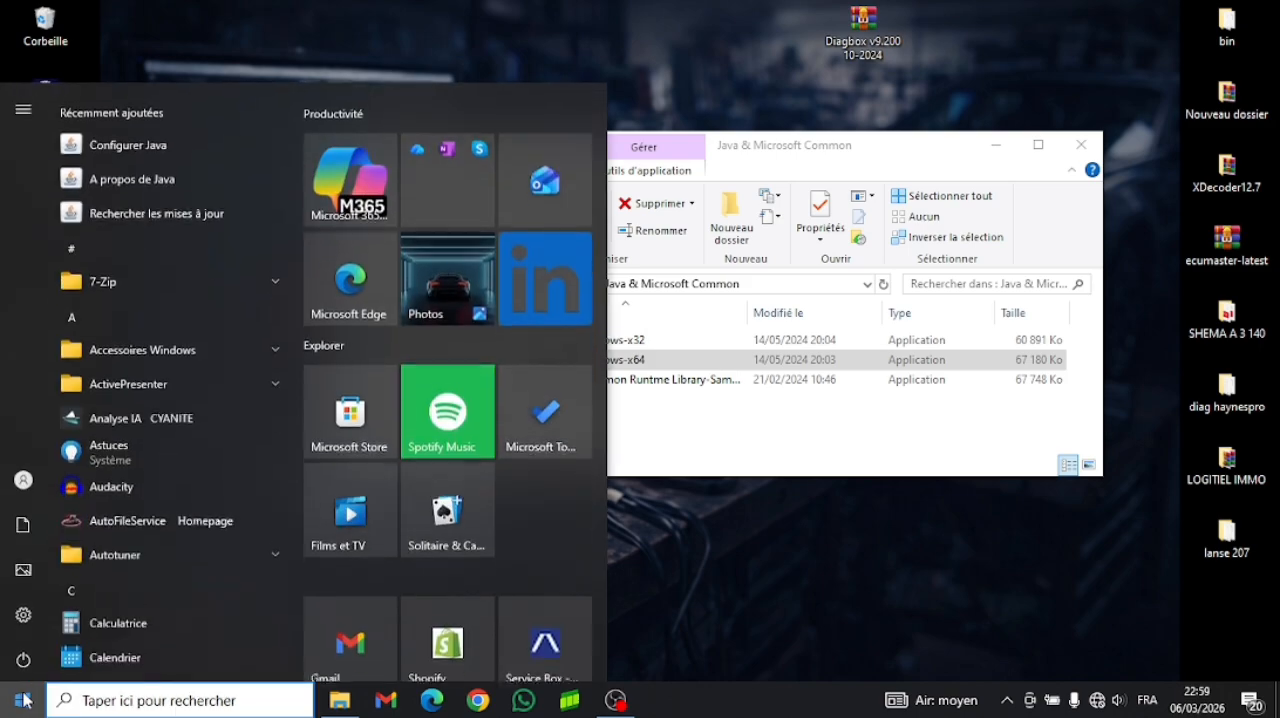
left_click(23, 659)
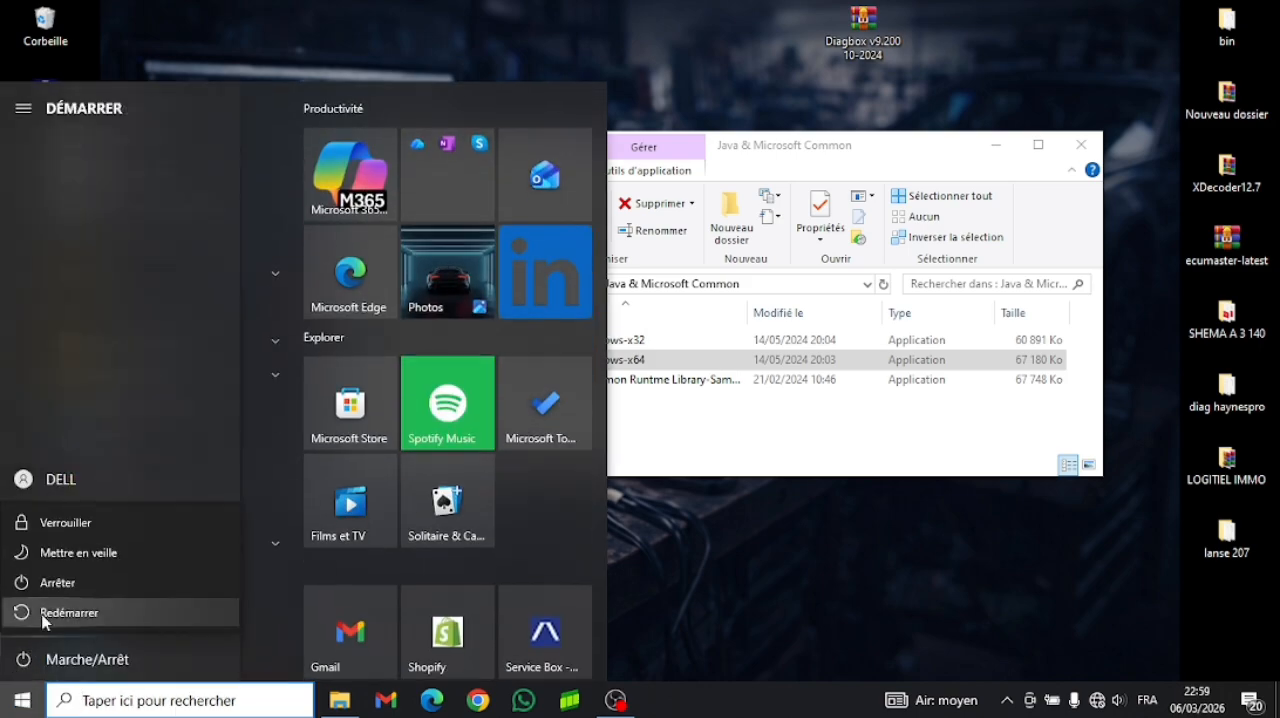
left_click(46, 614)
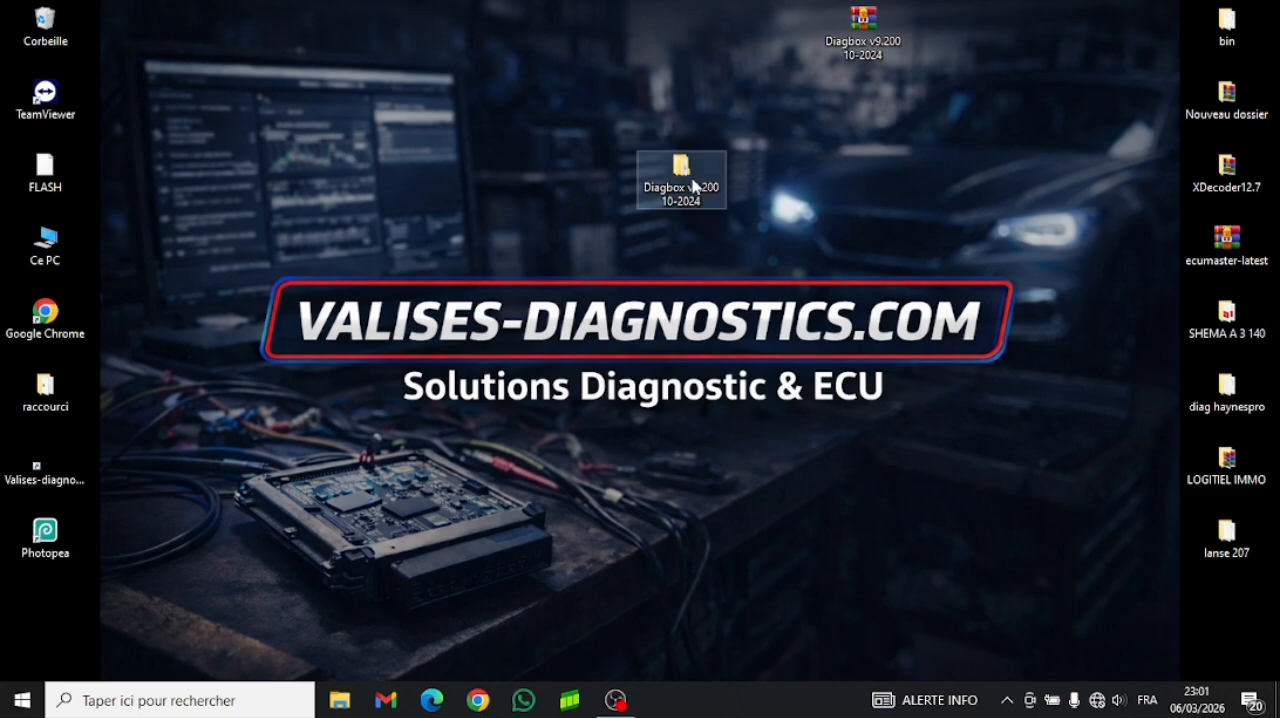
- Run the Diagbox v9.200 10-2024 application from the innermost extracted Diagbox v9.200 10-2024 folder as administrator
double_click(693, 186)
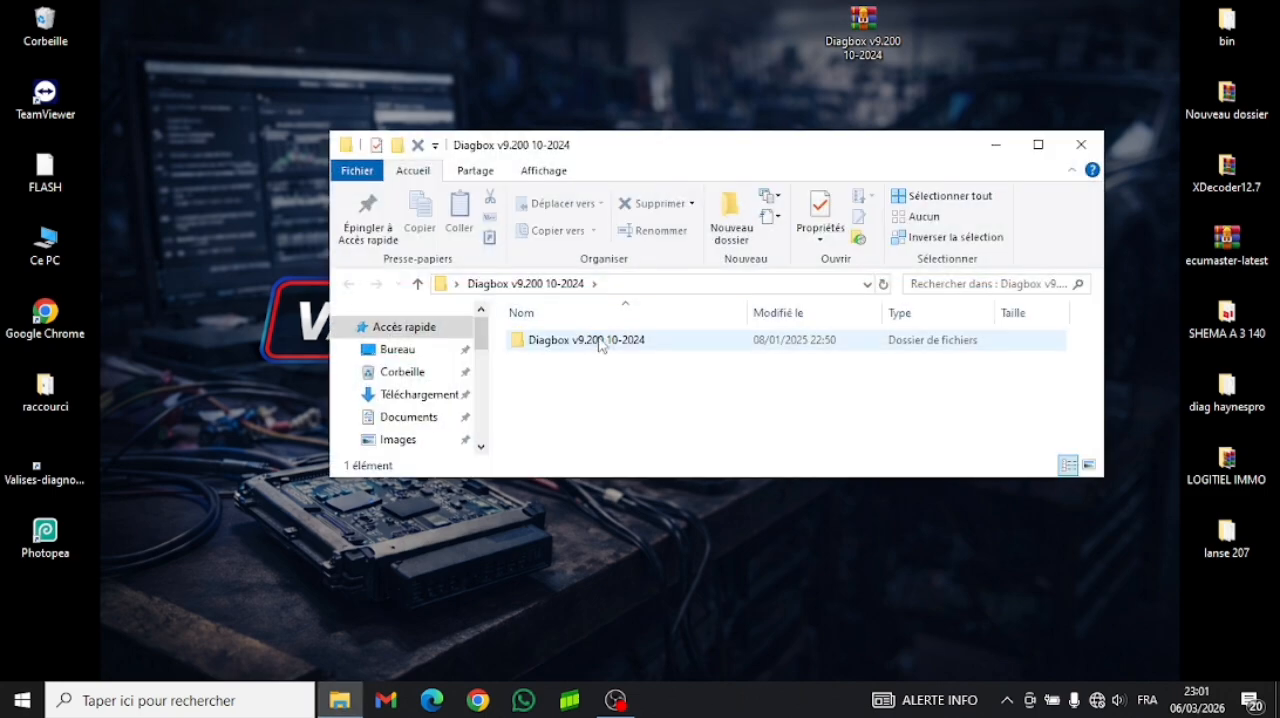
double_click(600, 341)
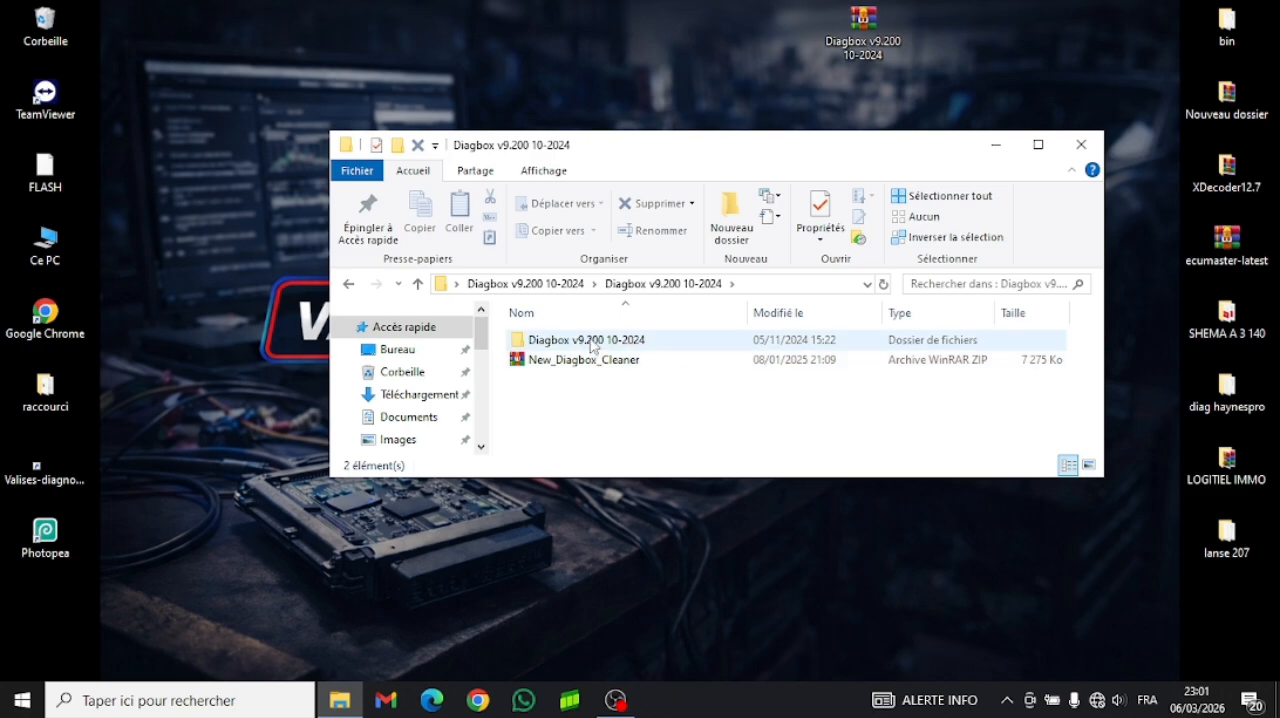
double_click(593, 341)
double_click(593, 341)
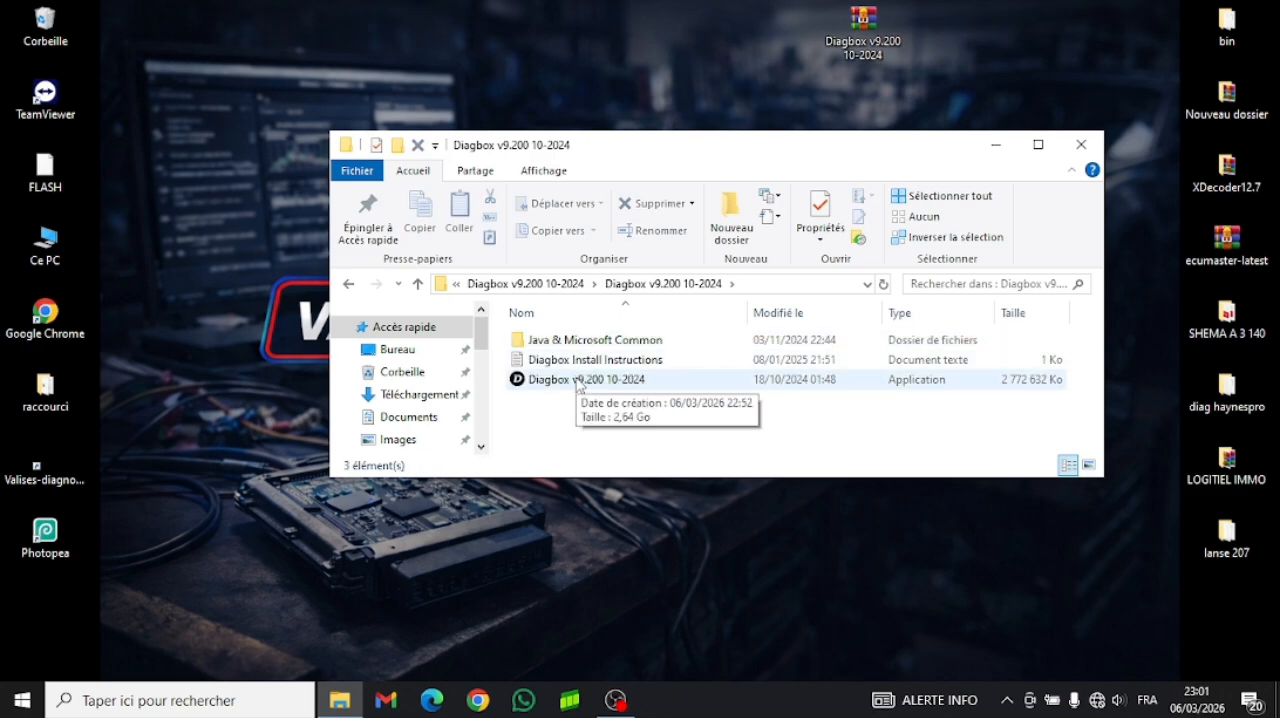
left_click(578, 387)
right_click(578, 385)
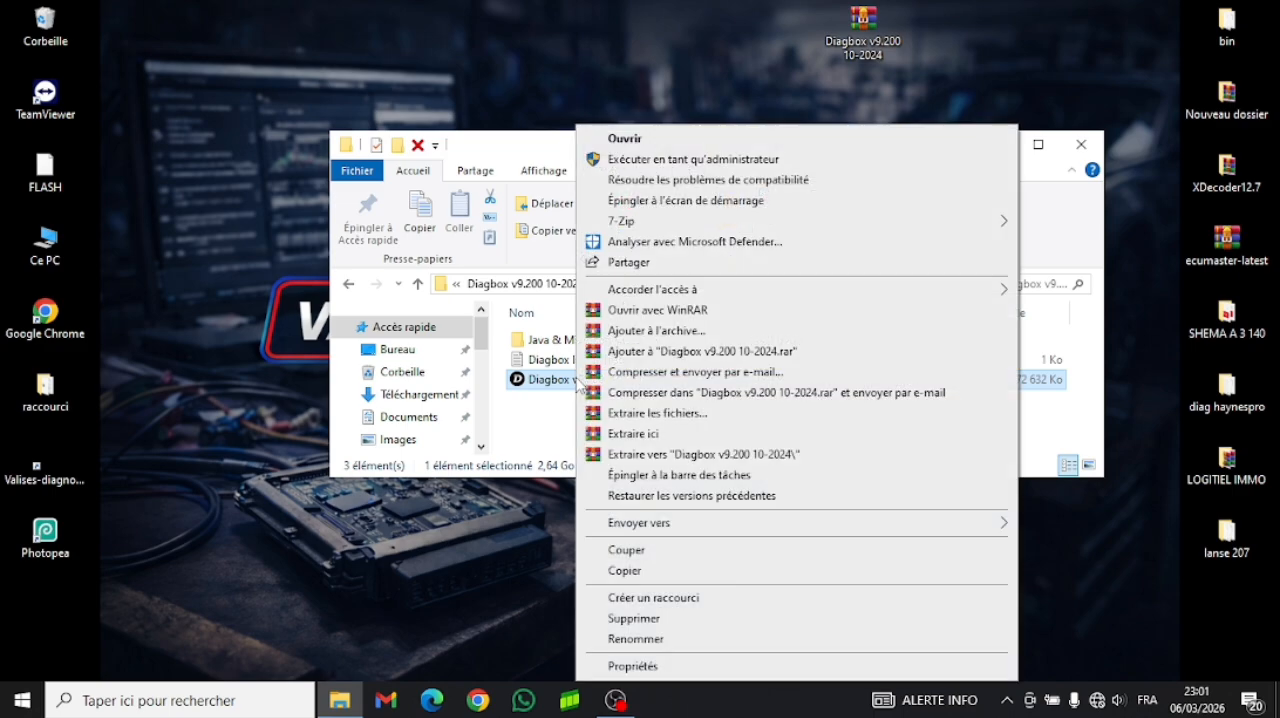
left_click(641, 160)
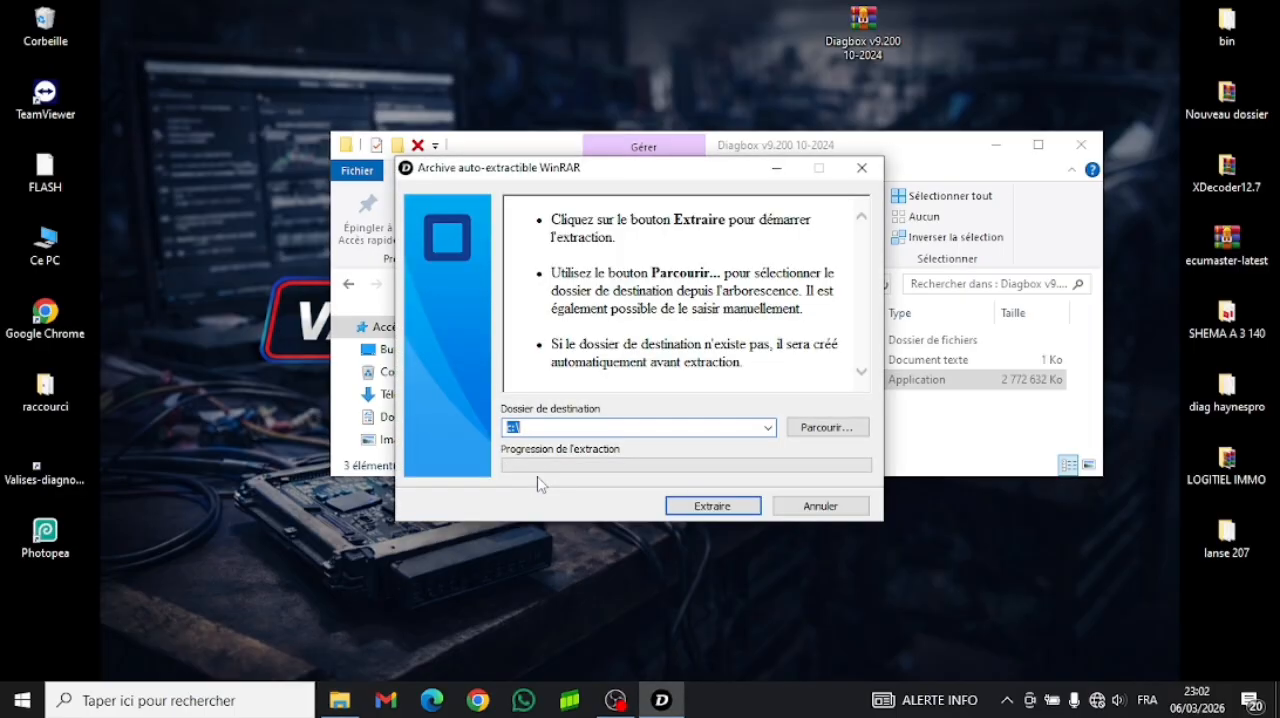
- Extract the self-extracting Diagbox archive to c:\, replacing all existing files, and close the folder window
left_click(712, 506)
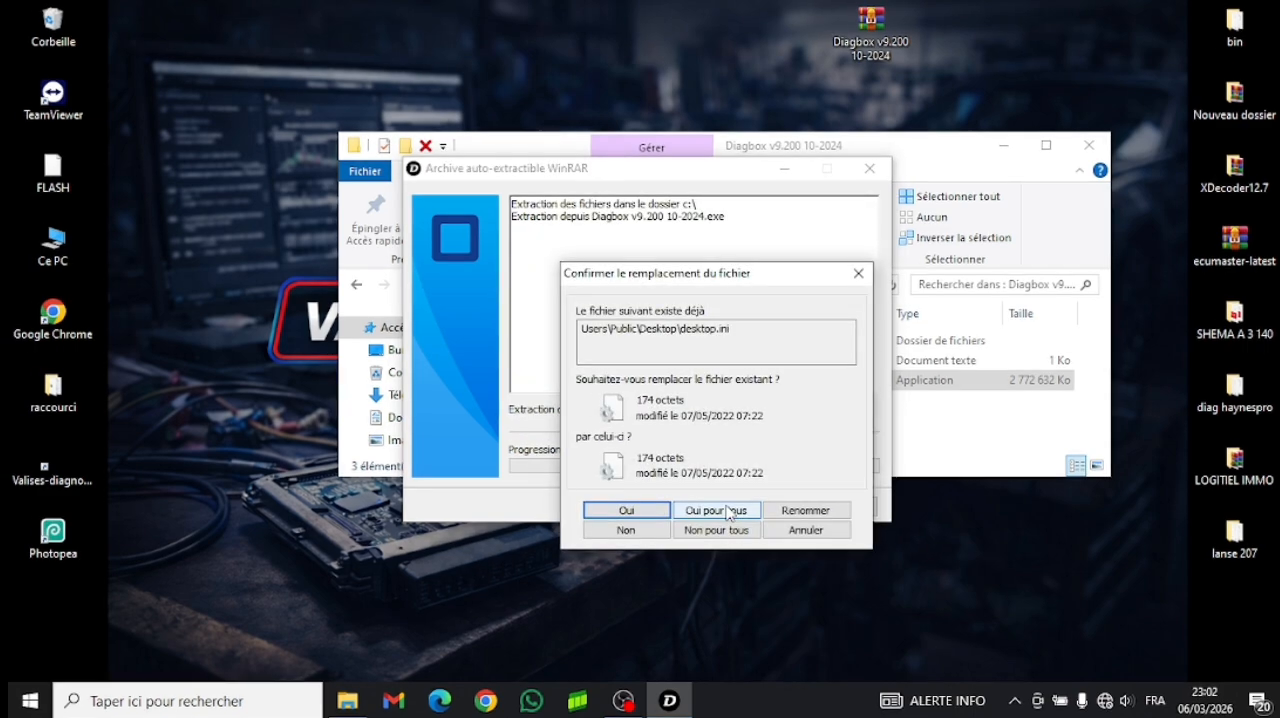
left_click(720, 511)
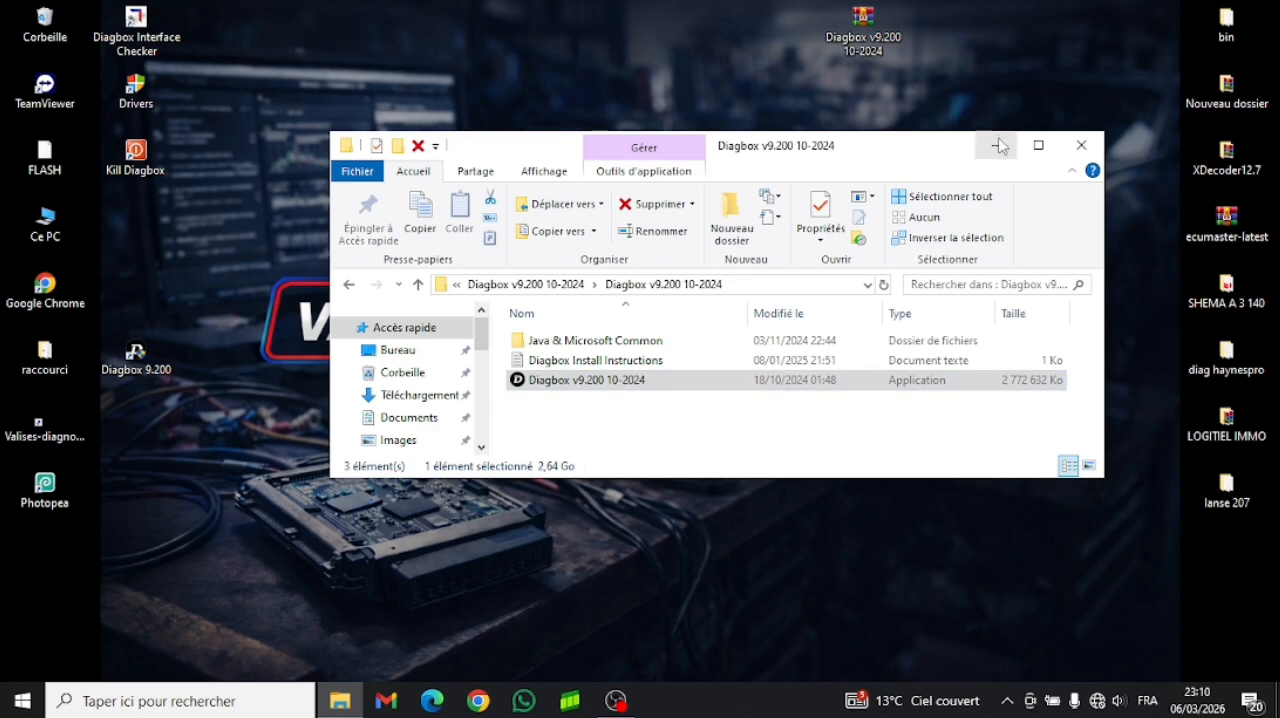
left_click(1083, 145)
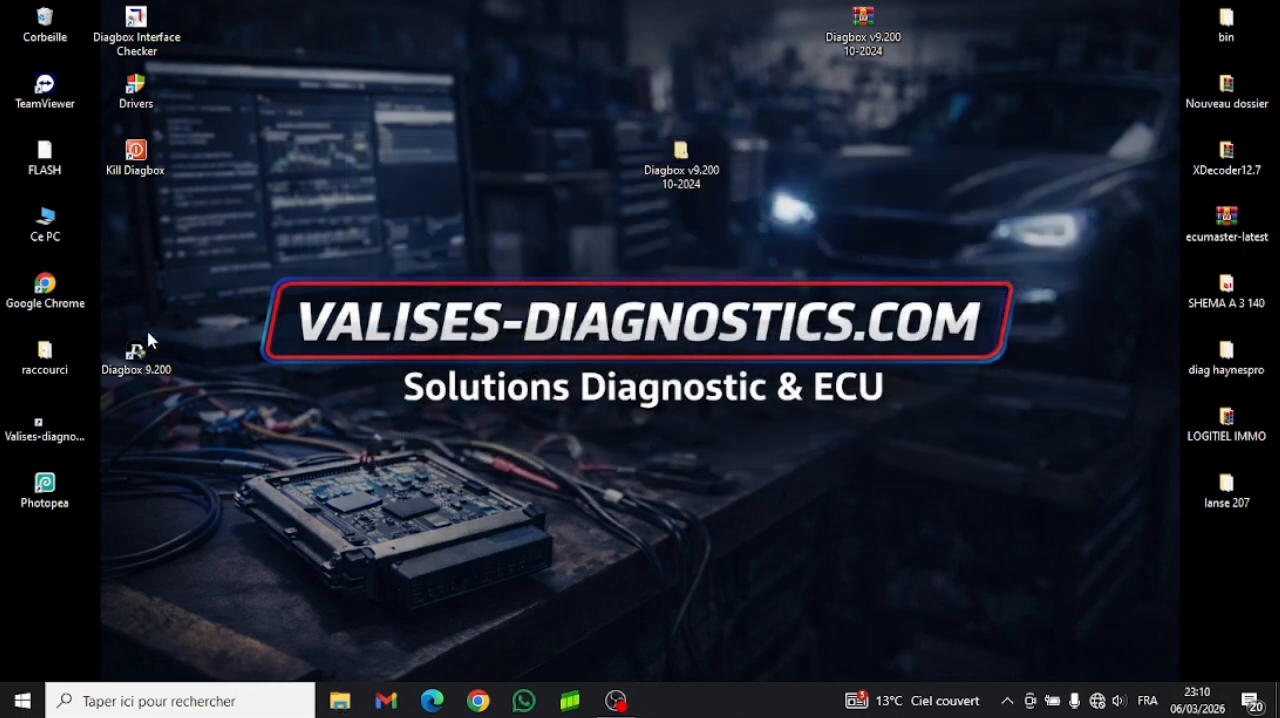
- Launch Diagbox 9.200 from its desktop shortcut
left_click(136, 360)
right_click(136, 360)
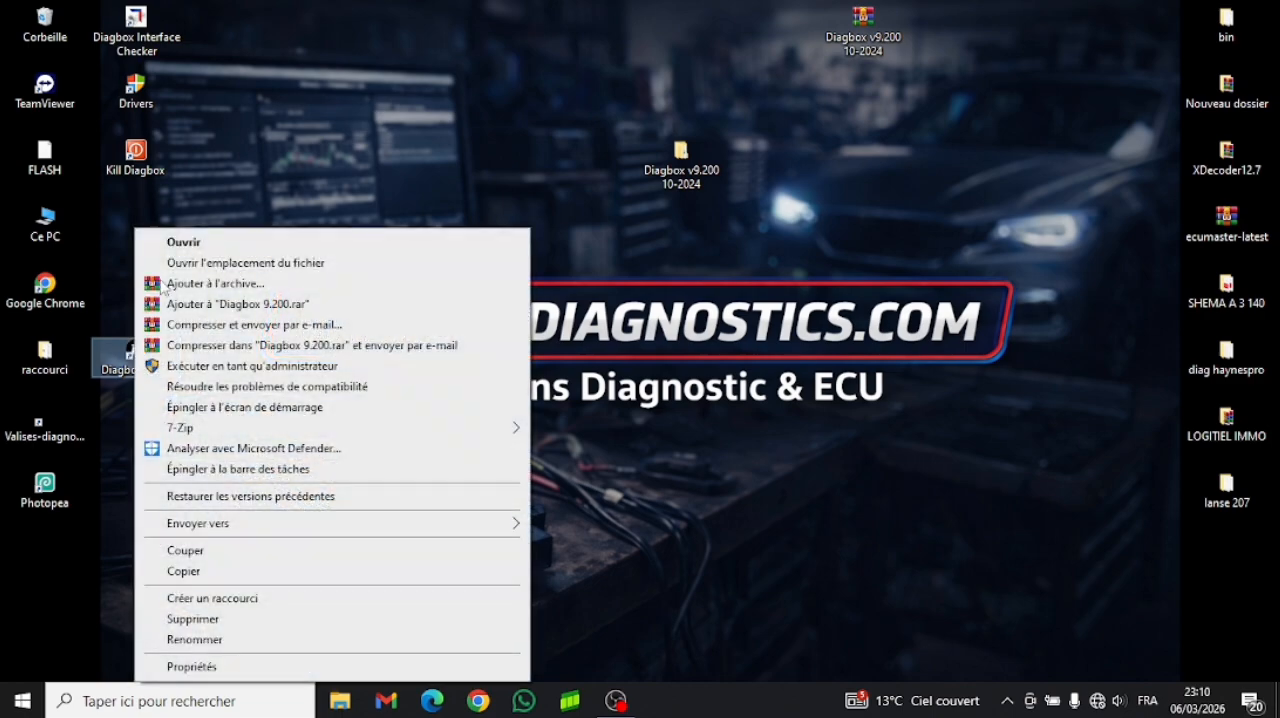
left_click(190, 250)
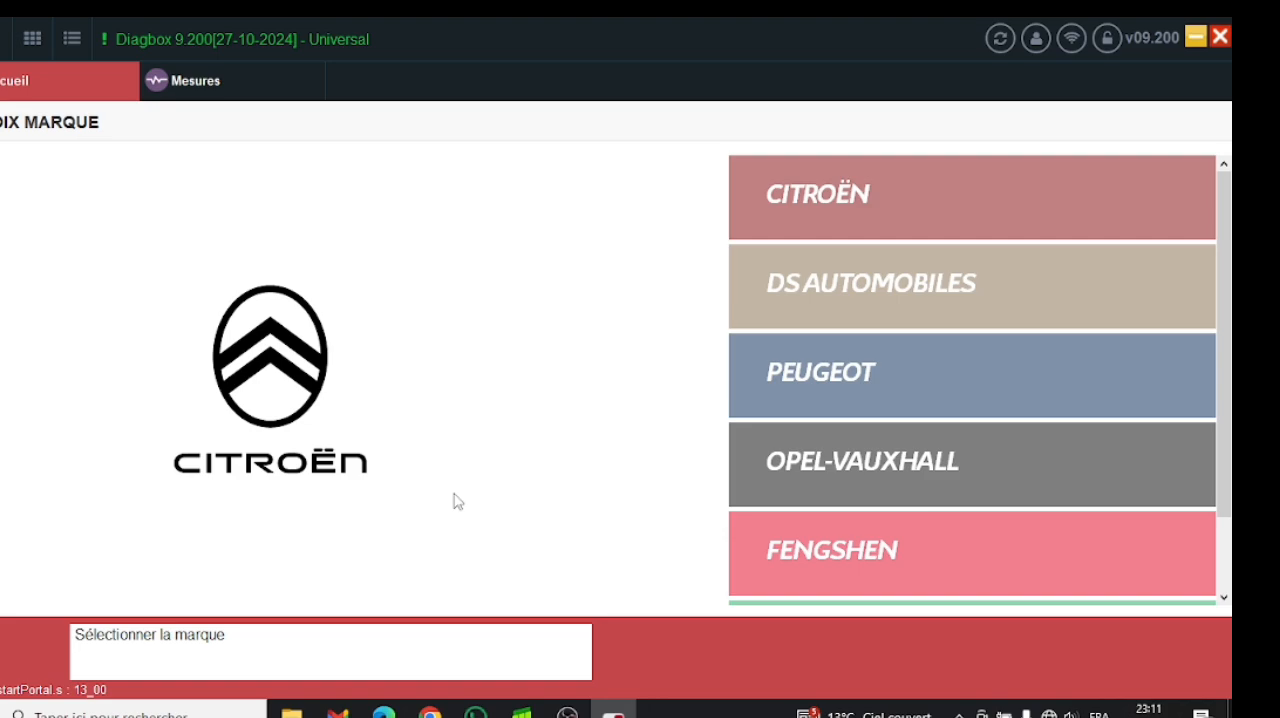
- Examine the vehicle model lists for Citroën, Peugeot and DS Automobiles, returning to the brand selection after each
left_click(816, 208)
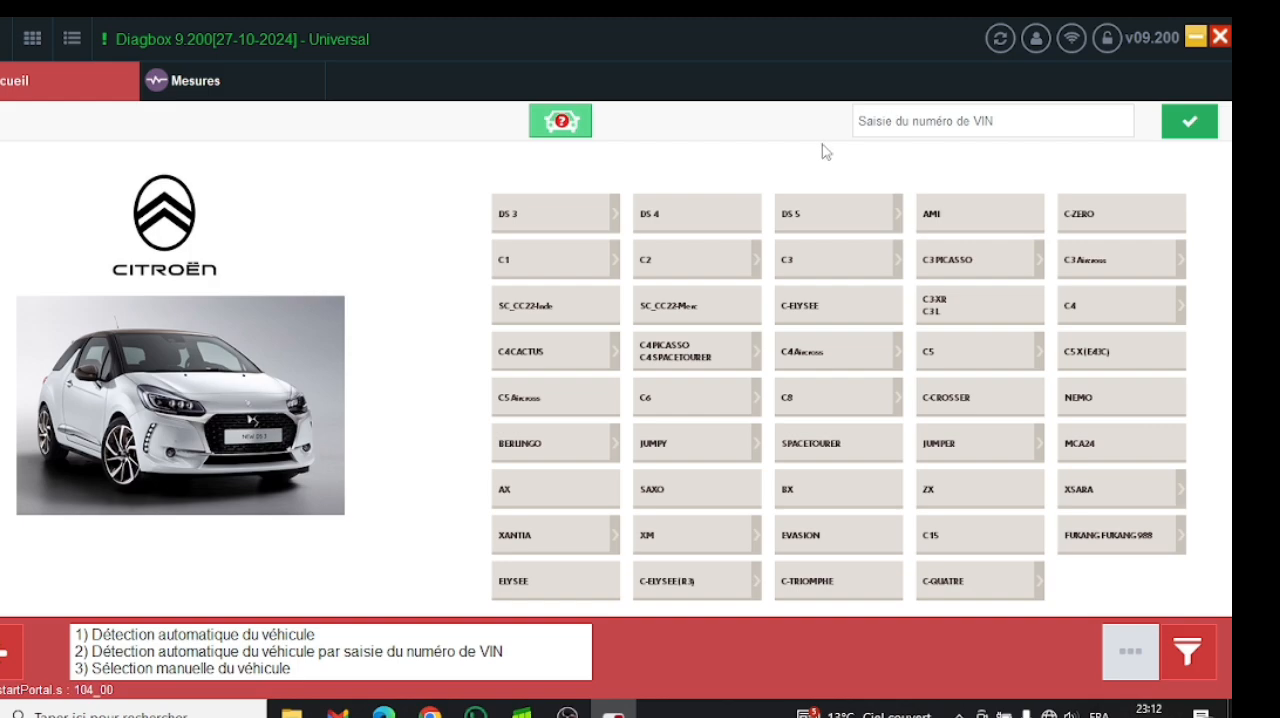
left_click(5, 652)
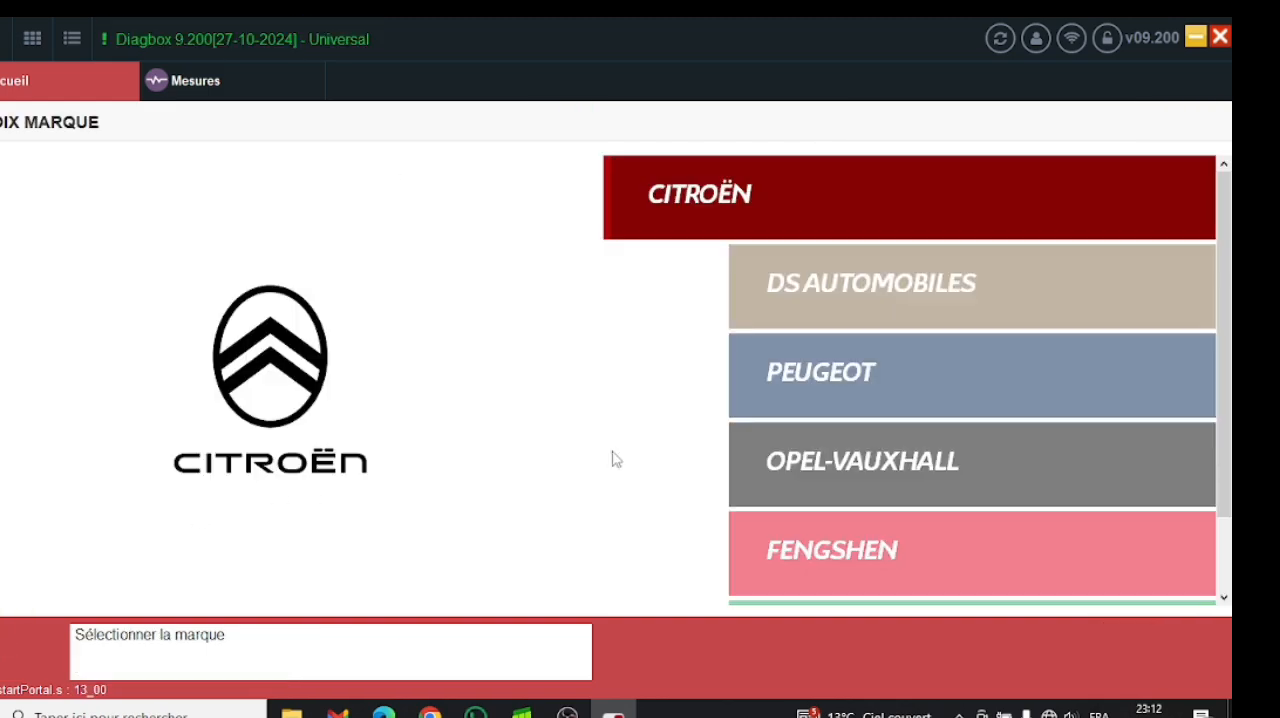
left_click(801, 386)
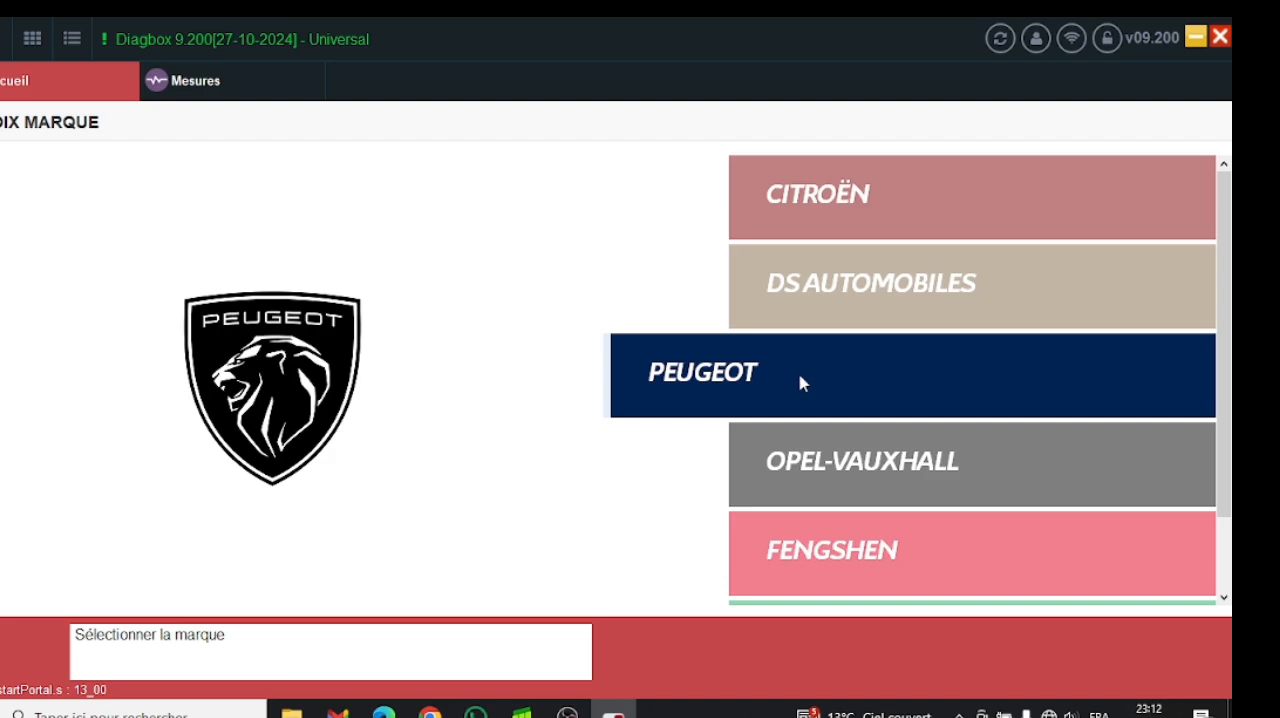
left_click(801, 383)
mouse_move(597, 352)
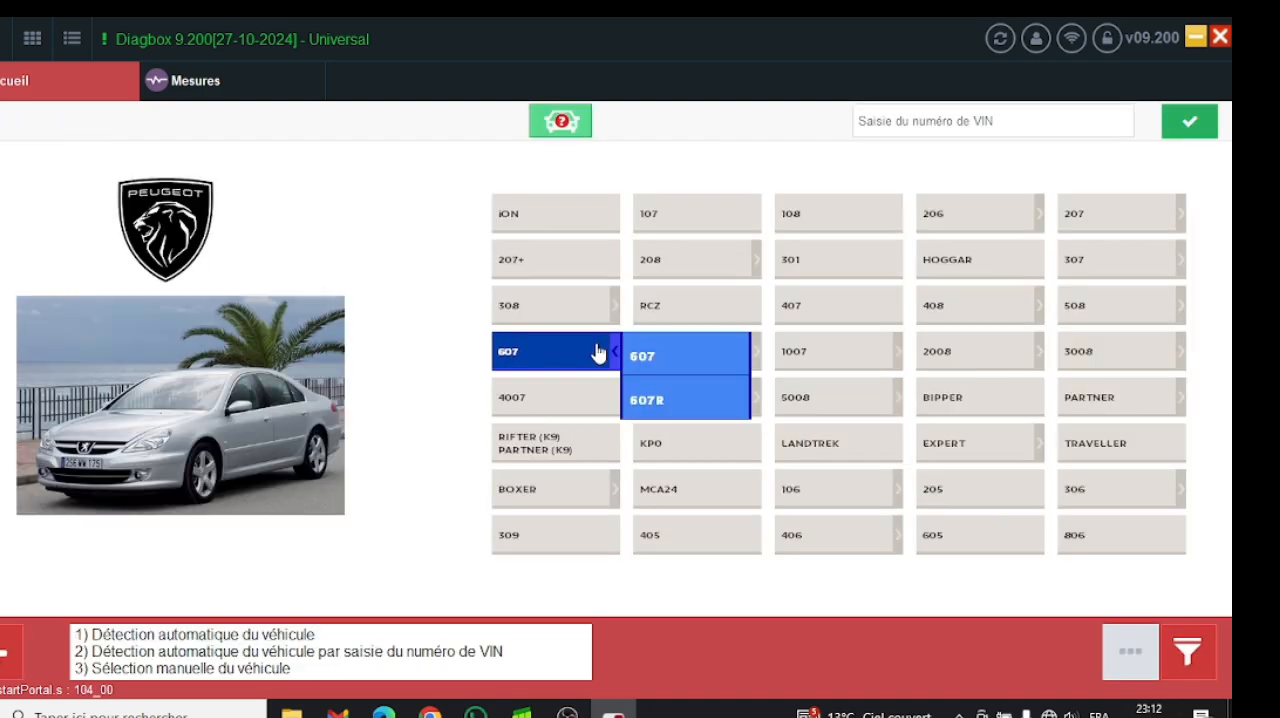
left_click(6, 678)
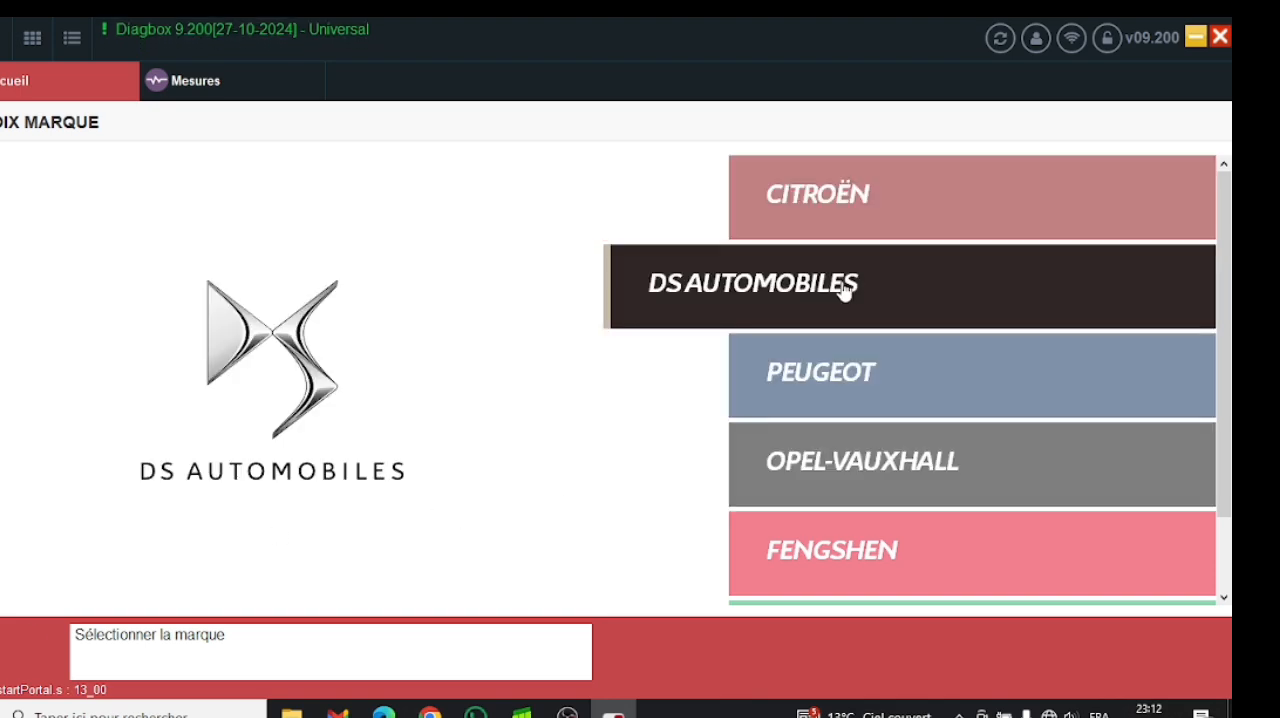
left_click(846, 287)
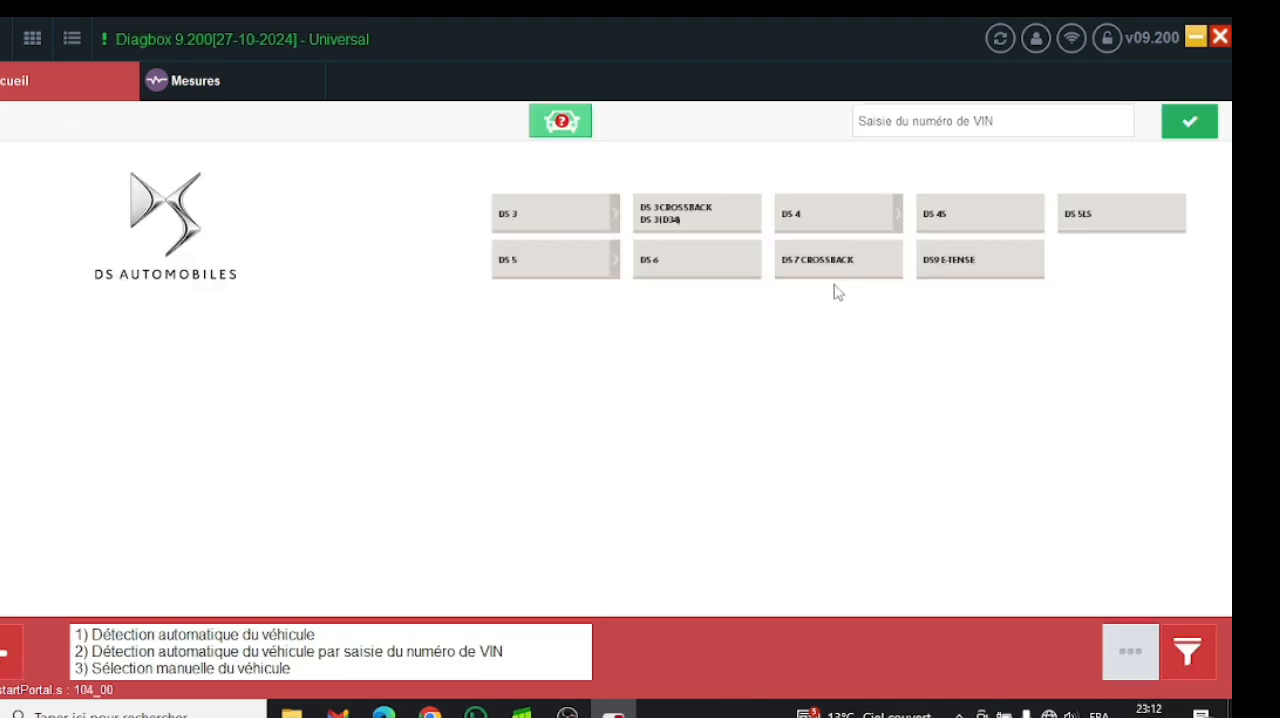
left_click(886, 222)
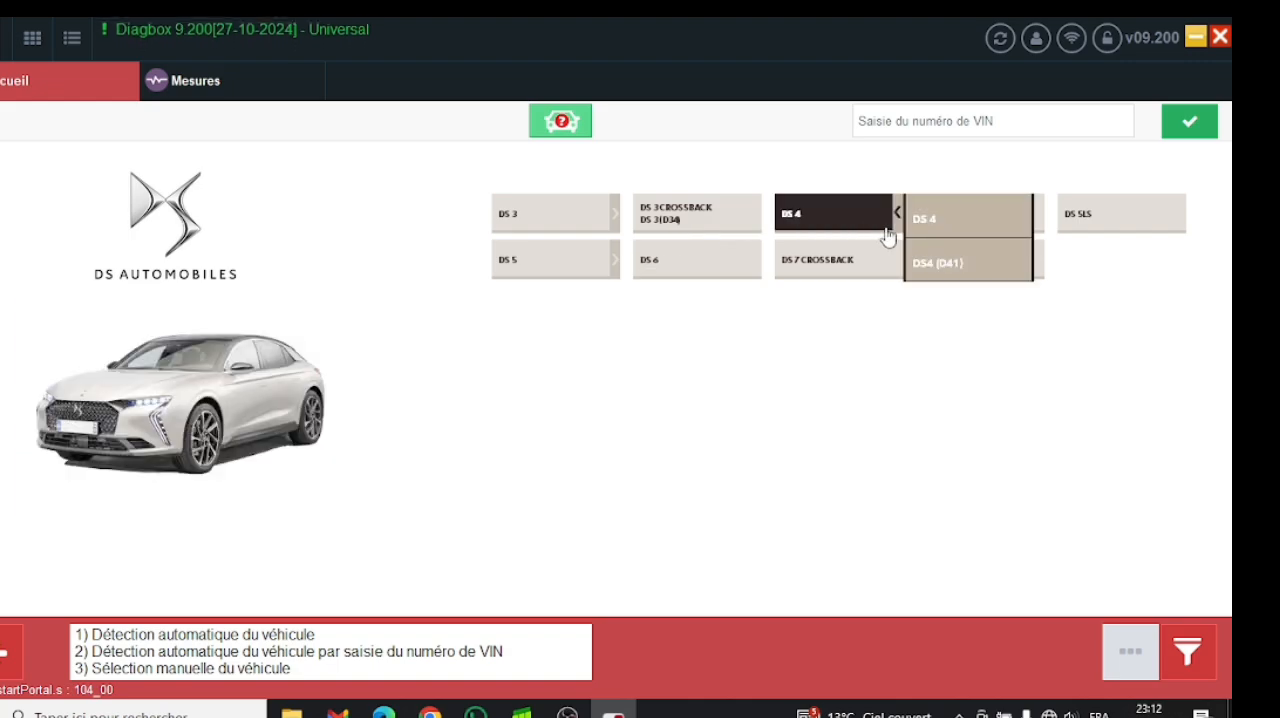
left_click(7, 647)
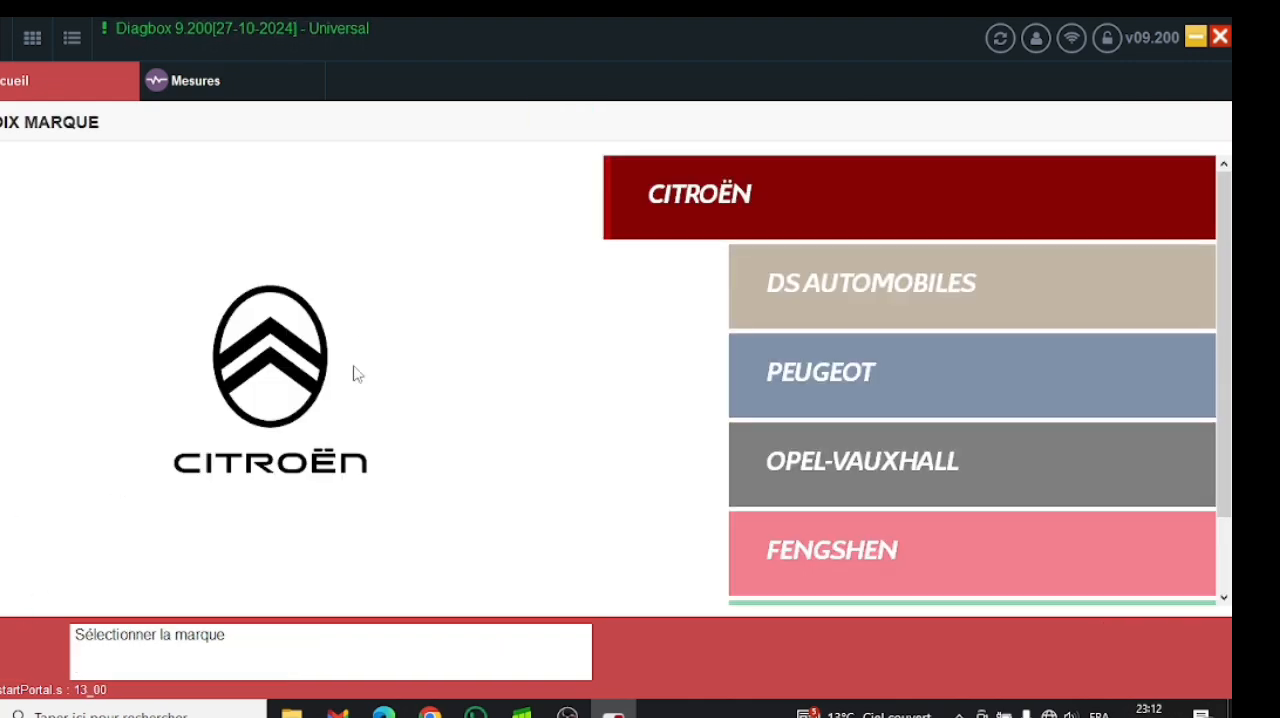
- Quit the Diagbox diagnostic application and confirm the exit
left_click(1219, 38)
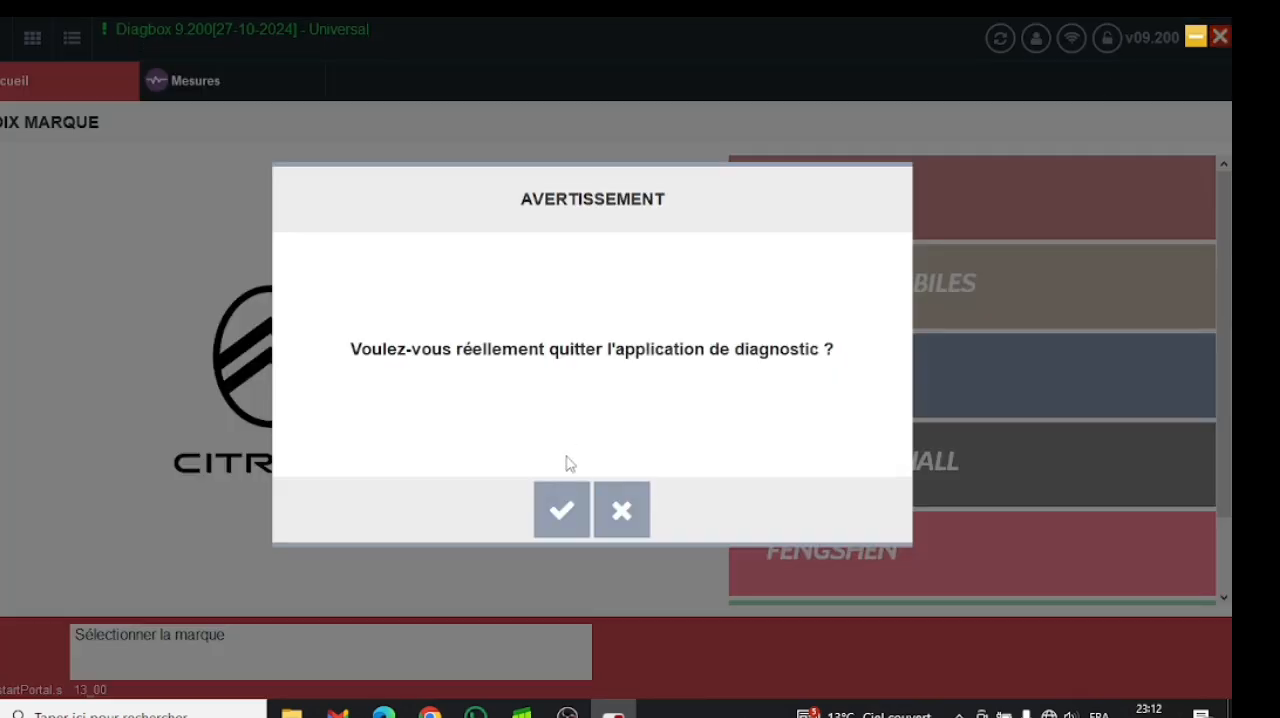
left_click(561, 509)
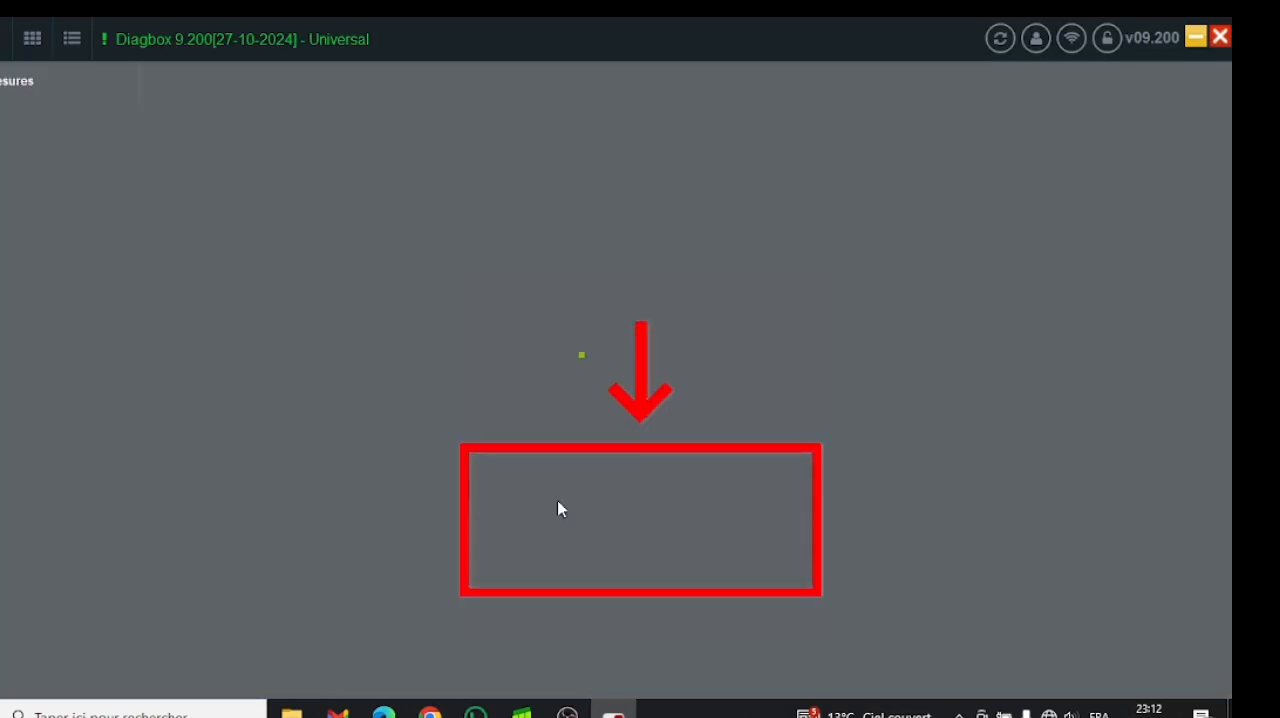